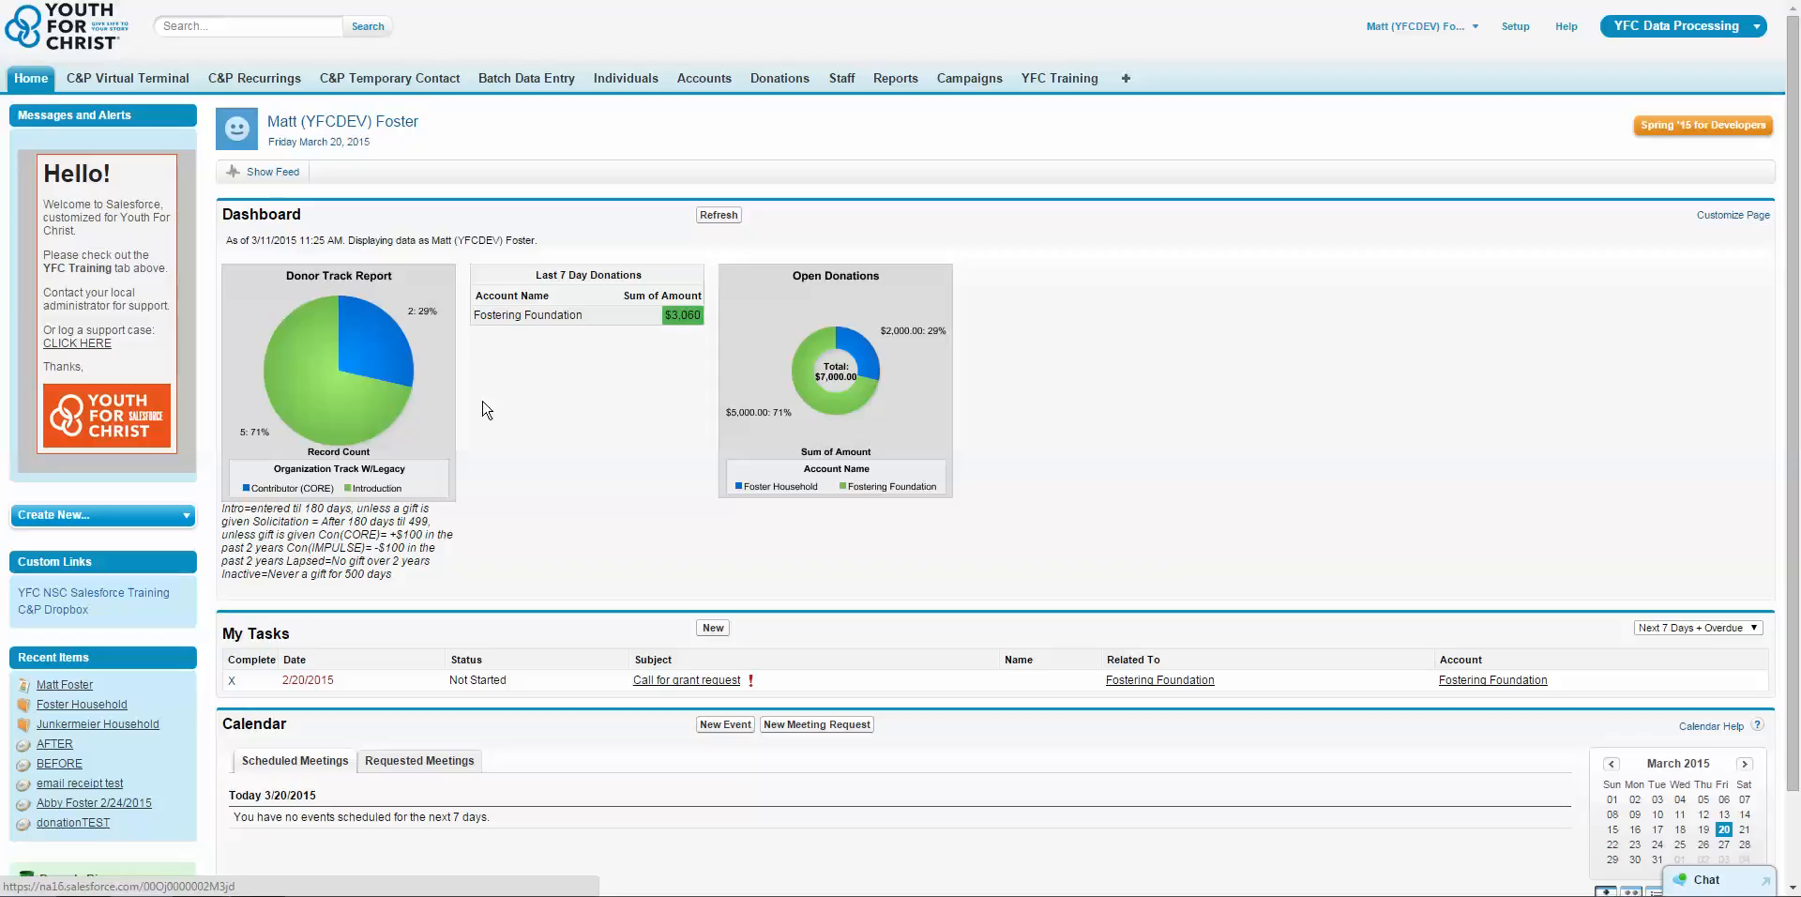
Refresh the home page dashboard's data and open the Dashboards page.
click(703, 219)
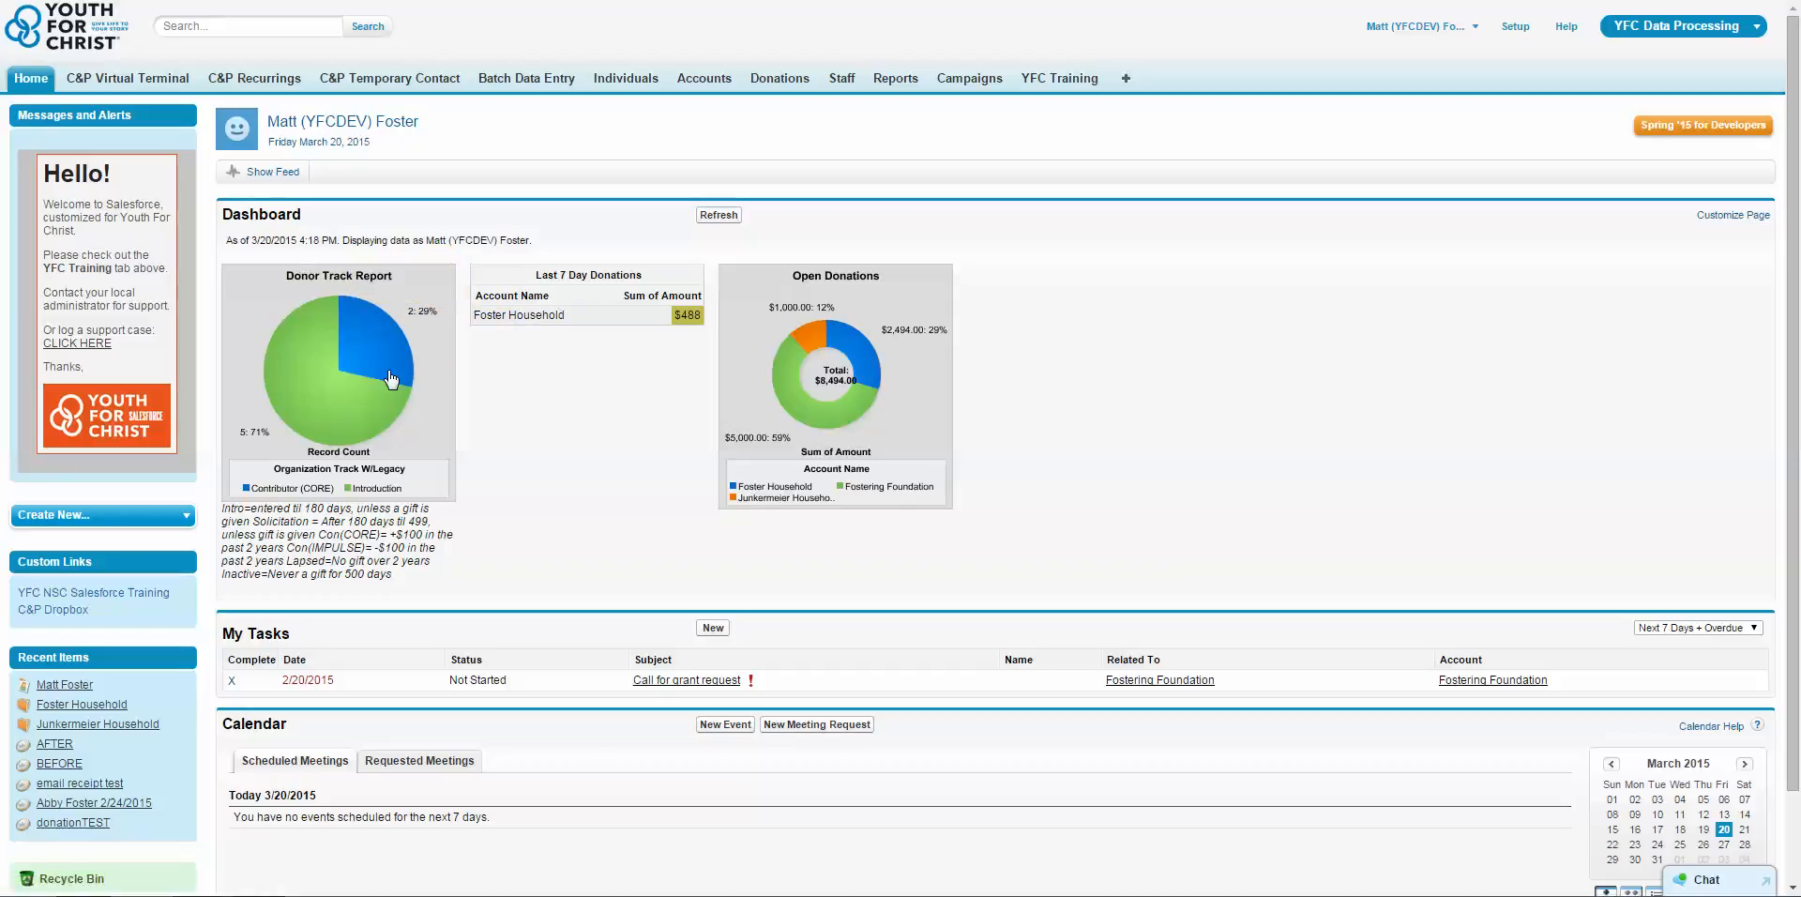
click(1127, 80)
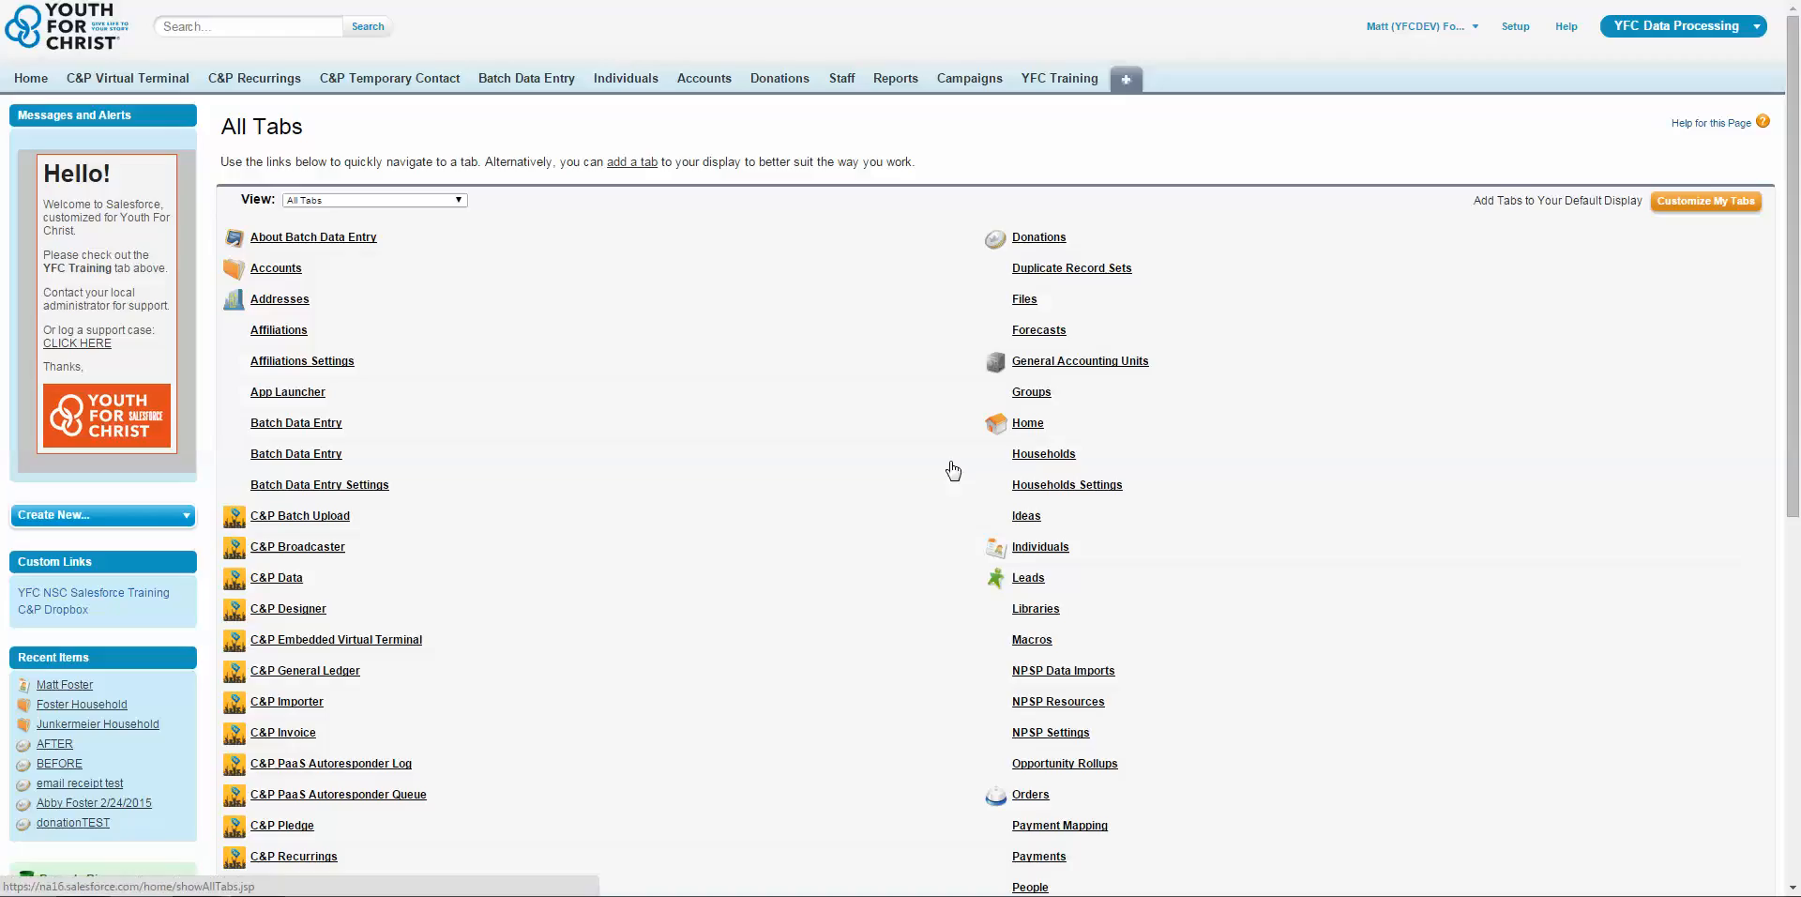
scroll(763, 515, down, 7)
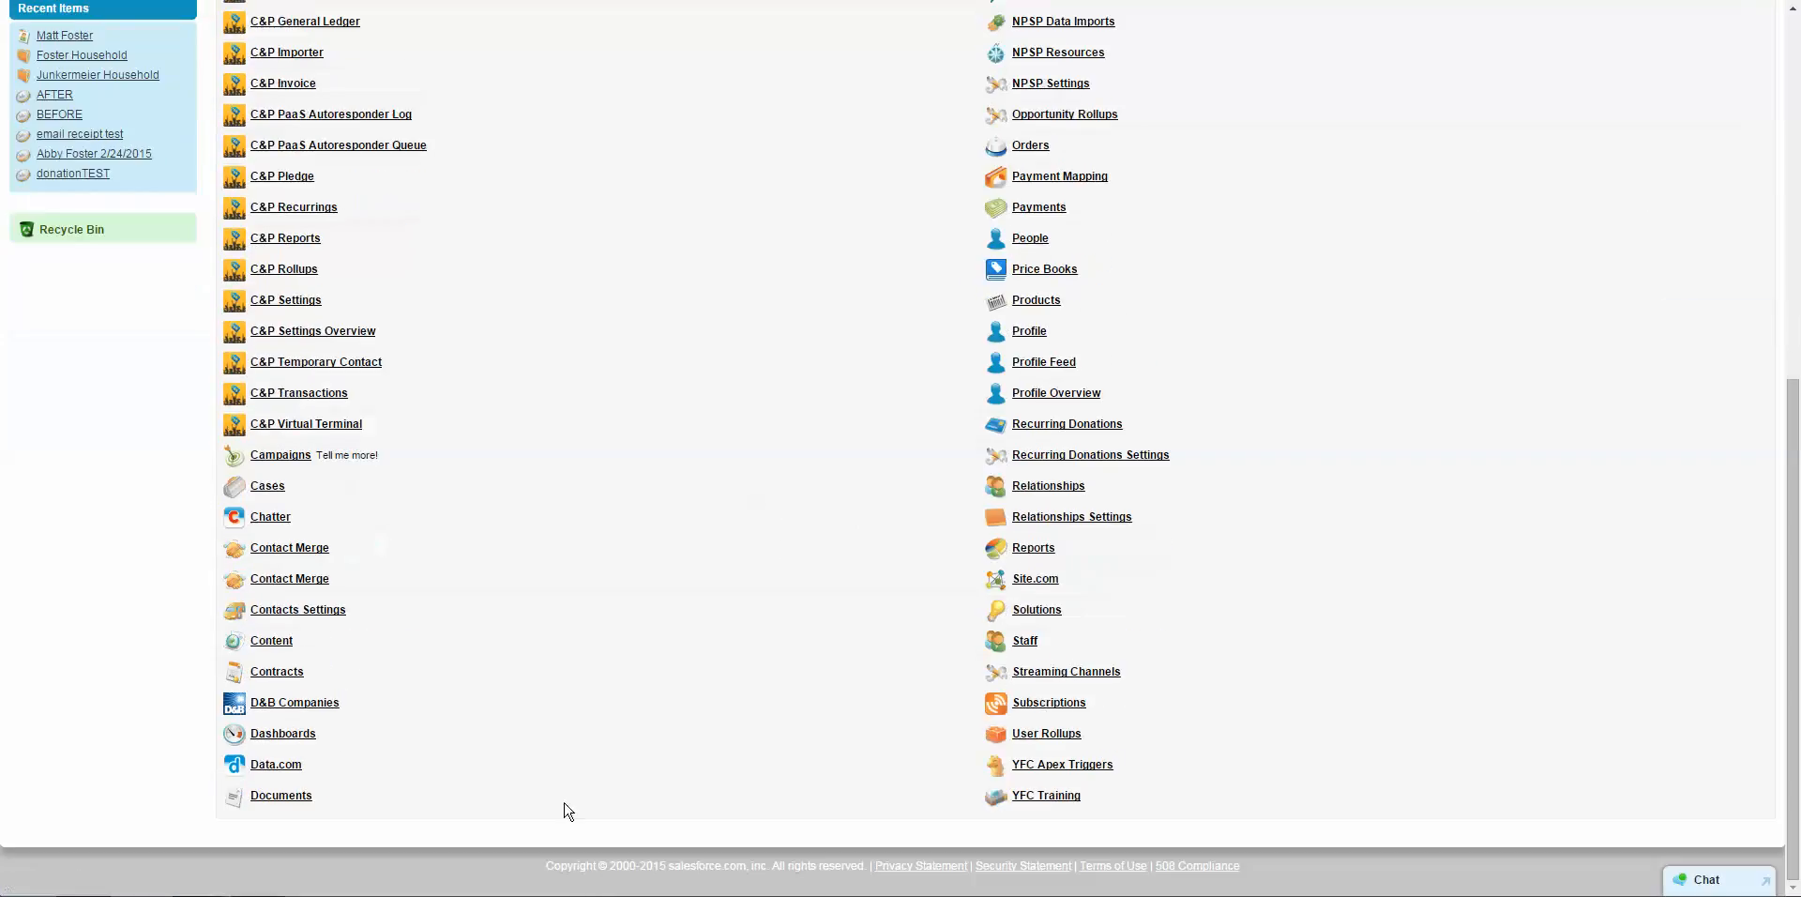
click(288, 741)
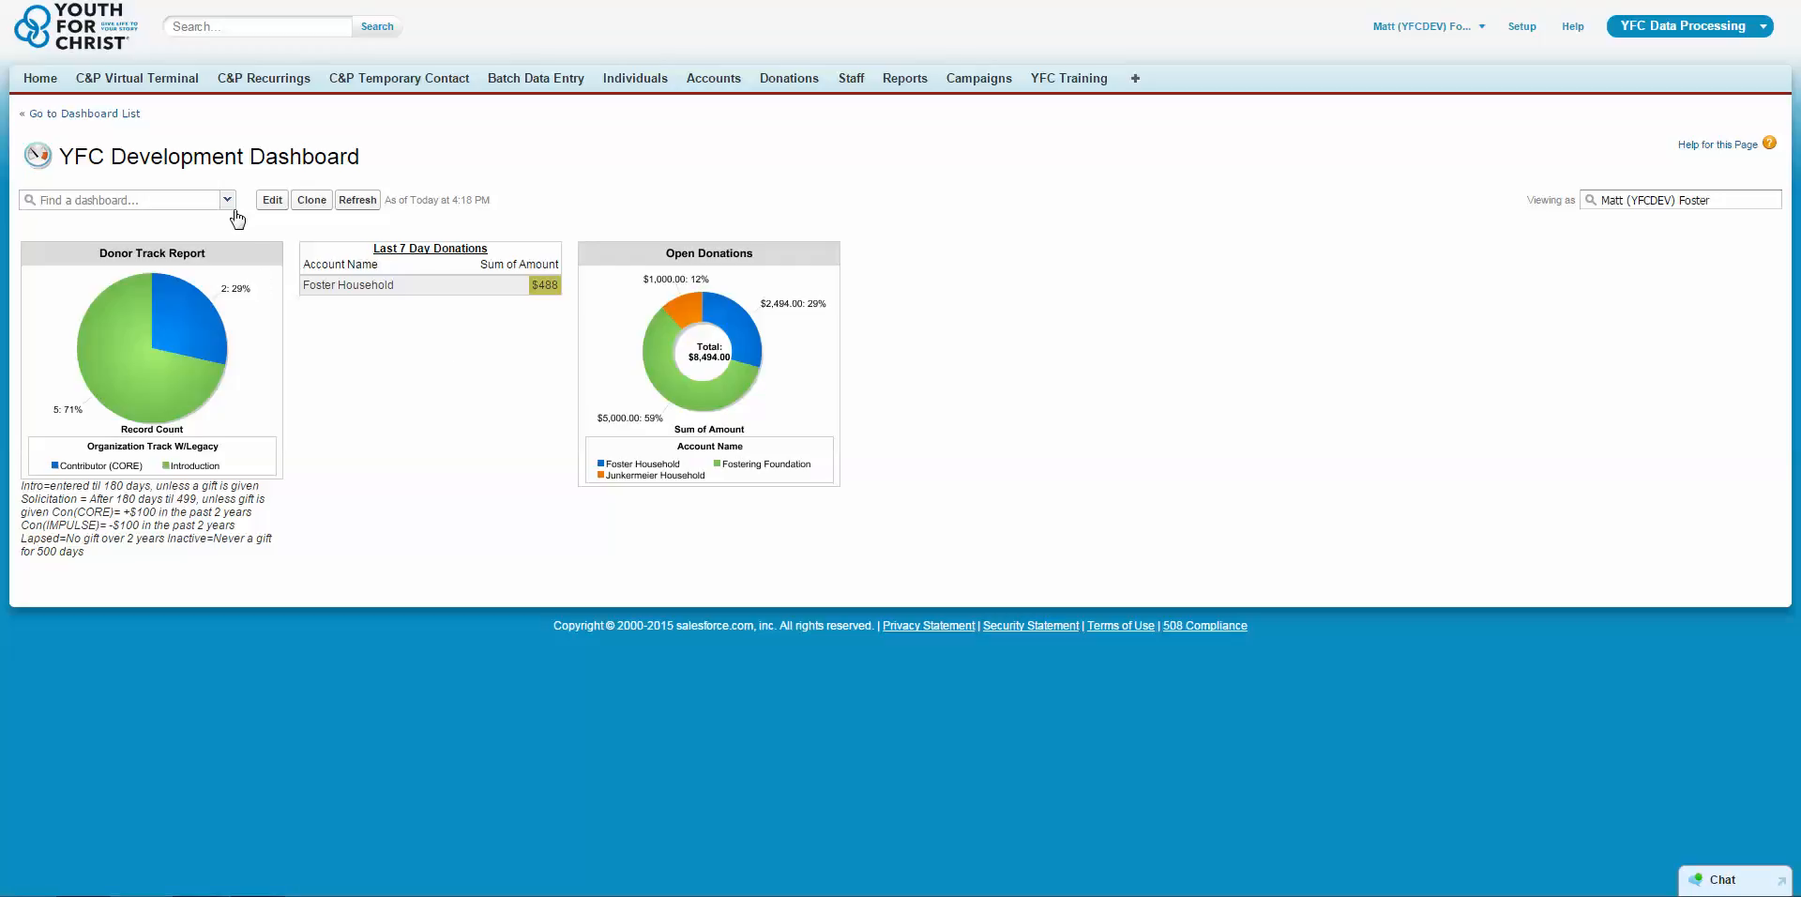
Switch to the YFC Data Processor Dashboard and look over its components.
click(227, 205)
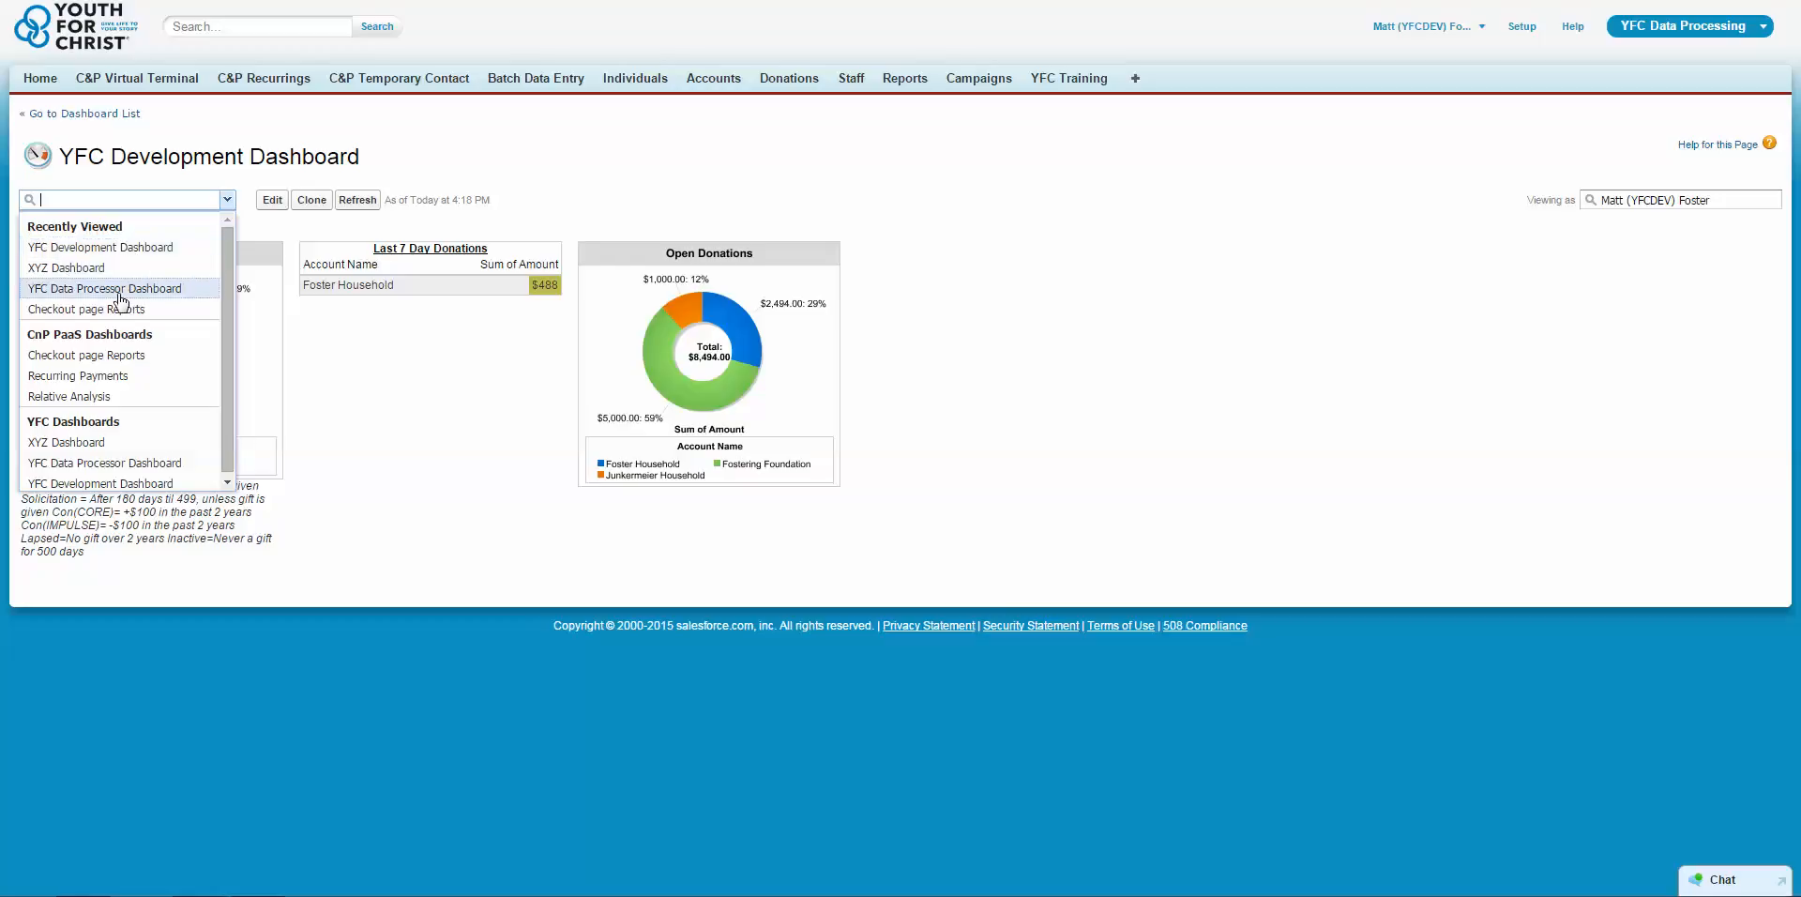
click(121, 288)
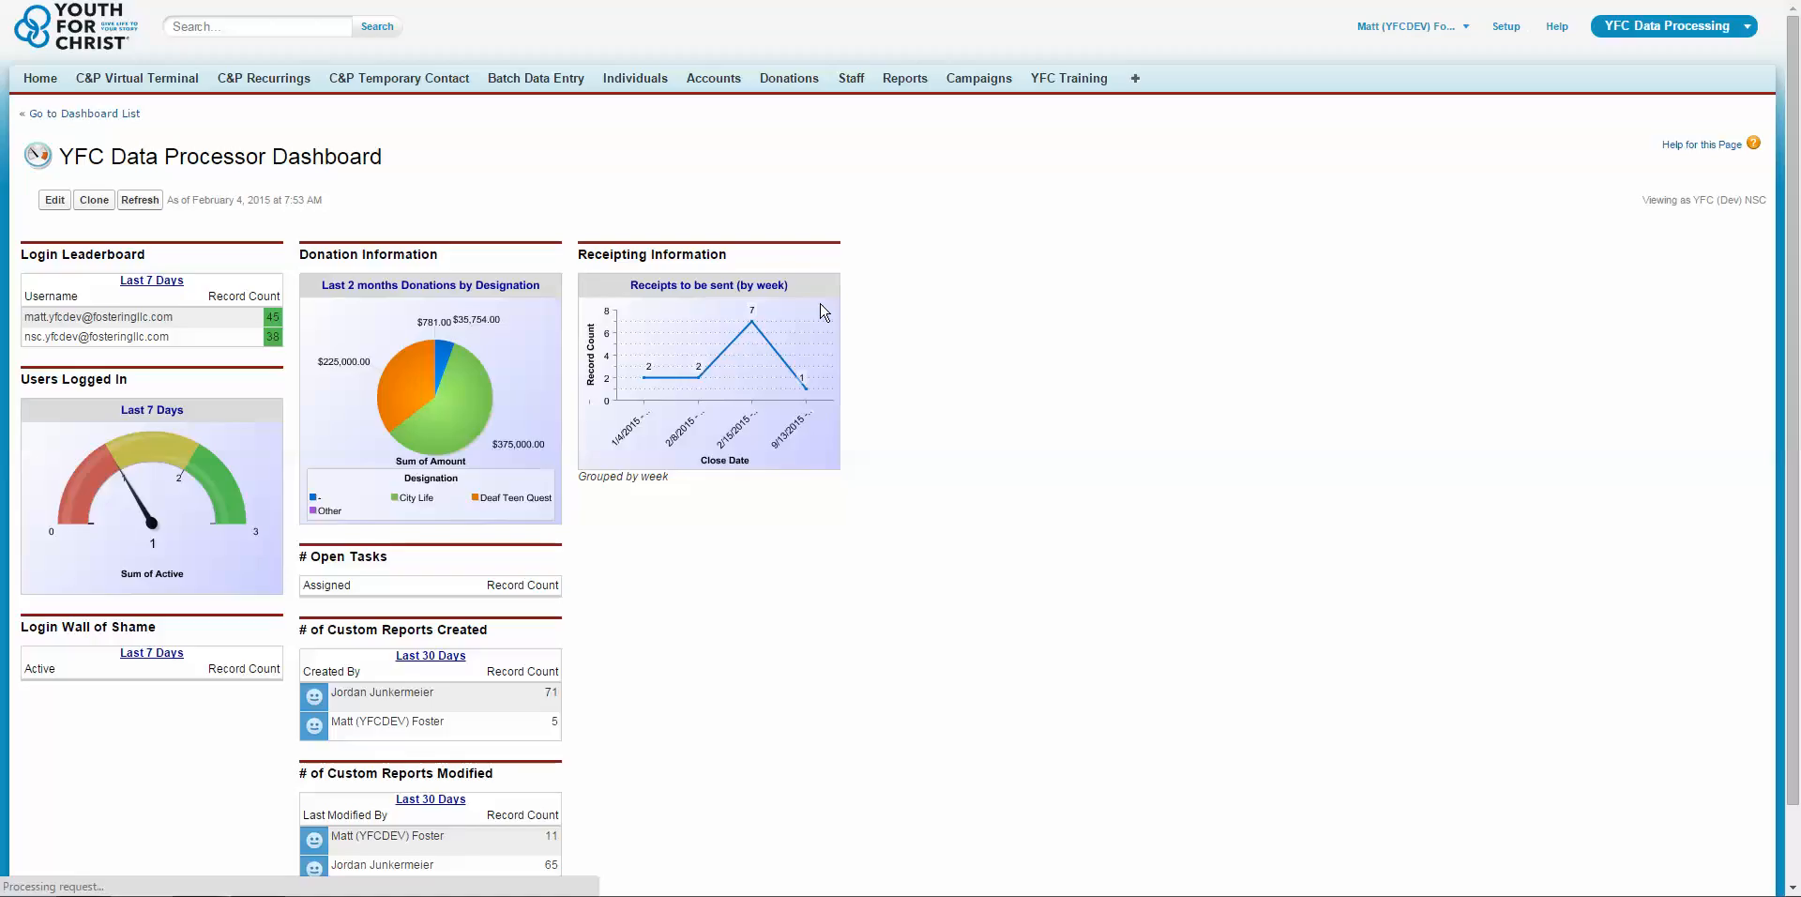
scroll(1164, 339, down, 3)
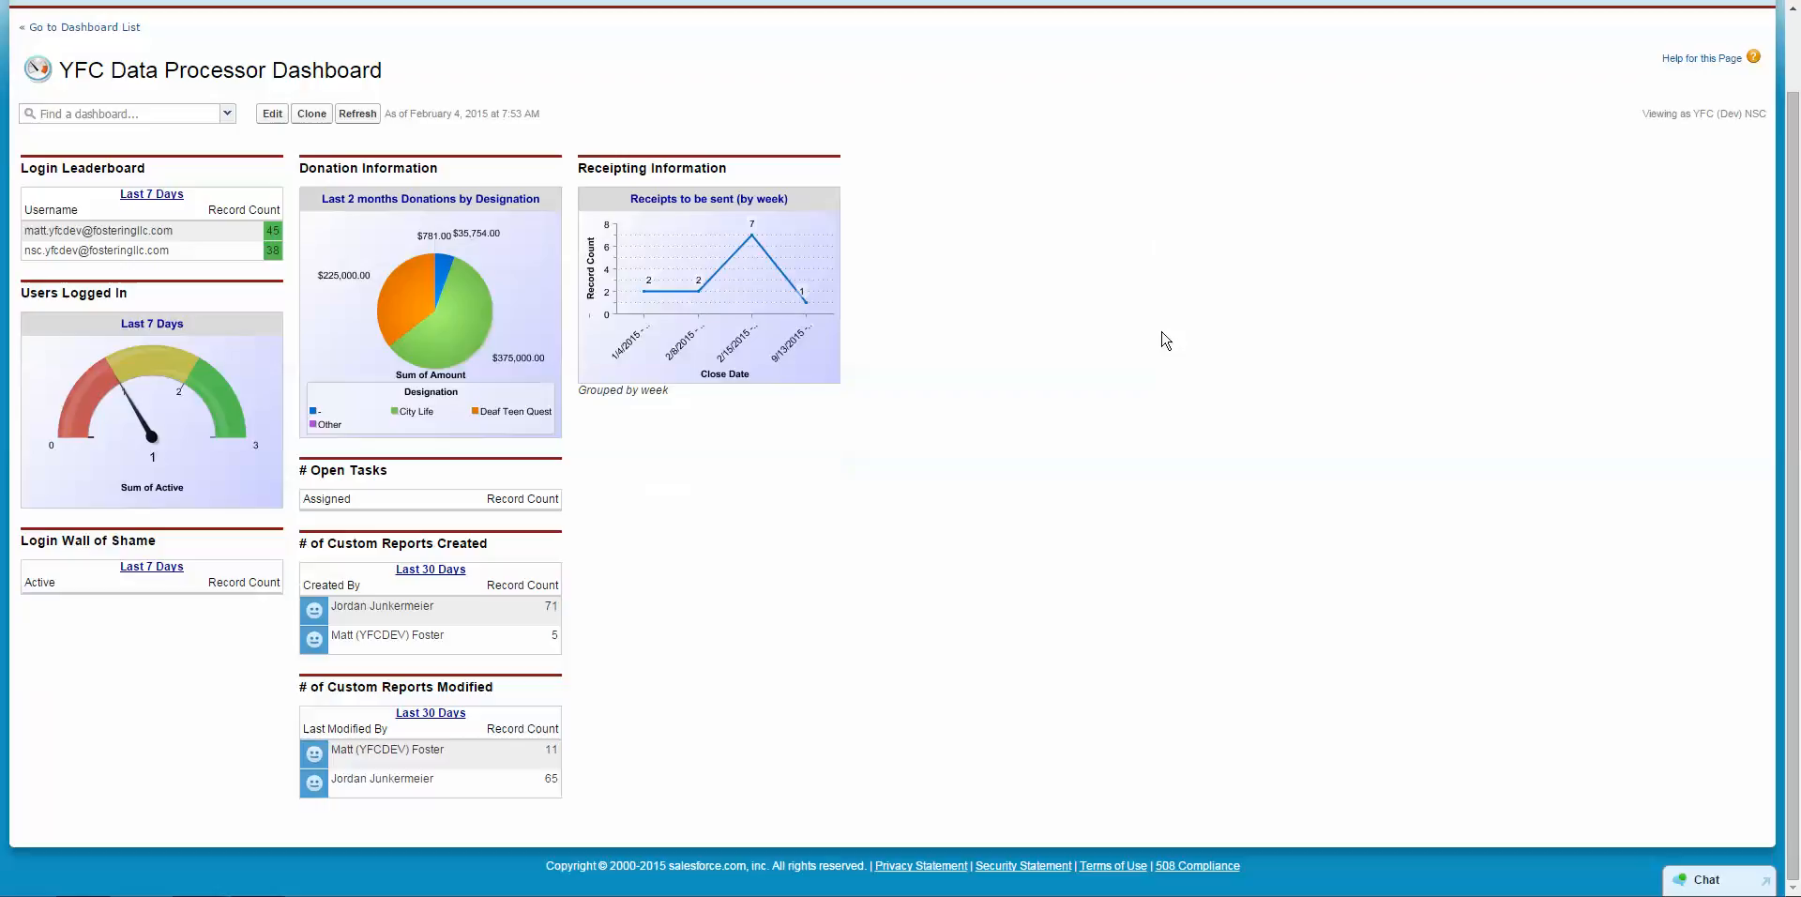
scroll(1163, 339, up, 3)
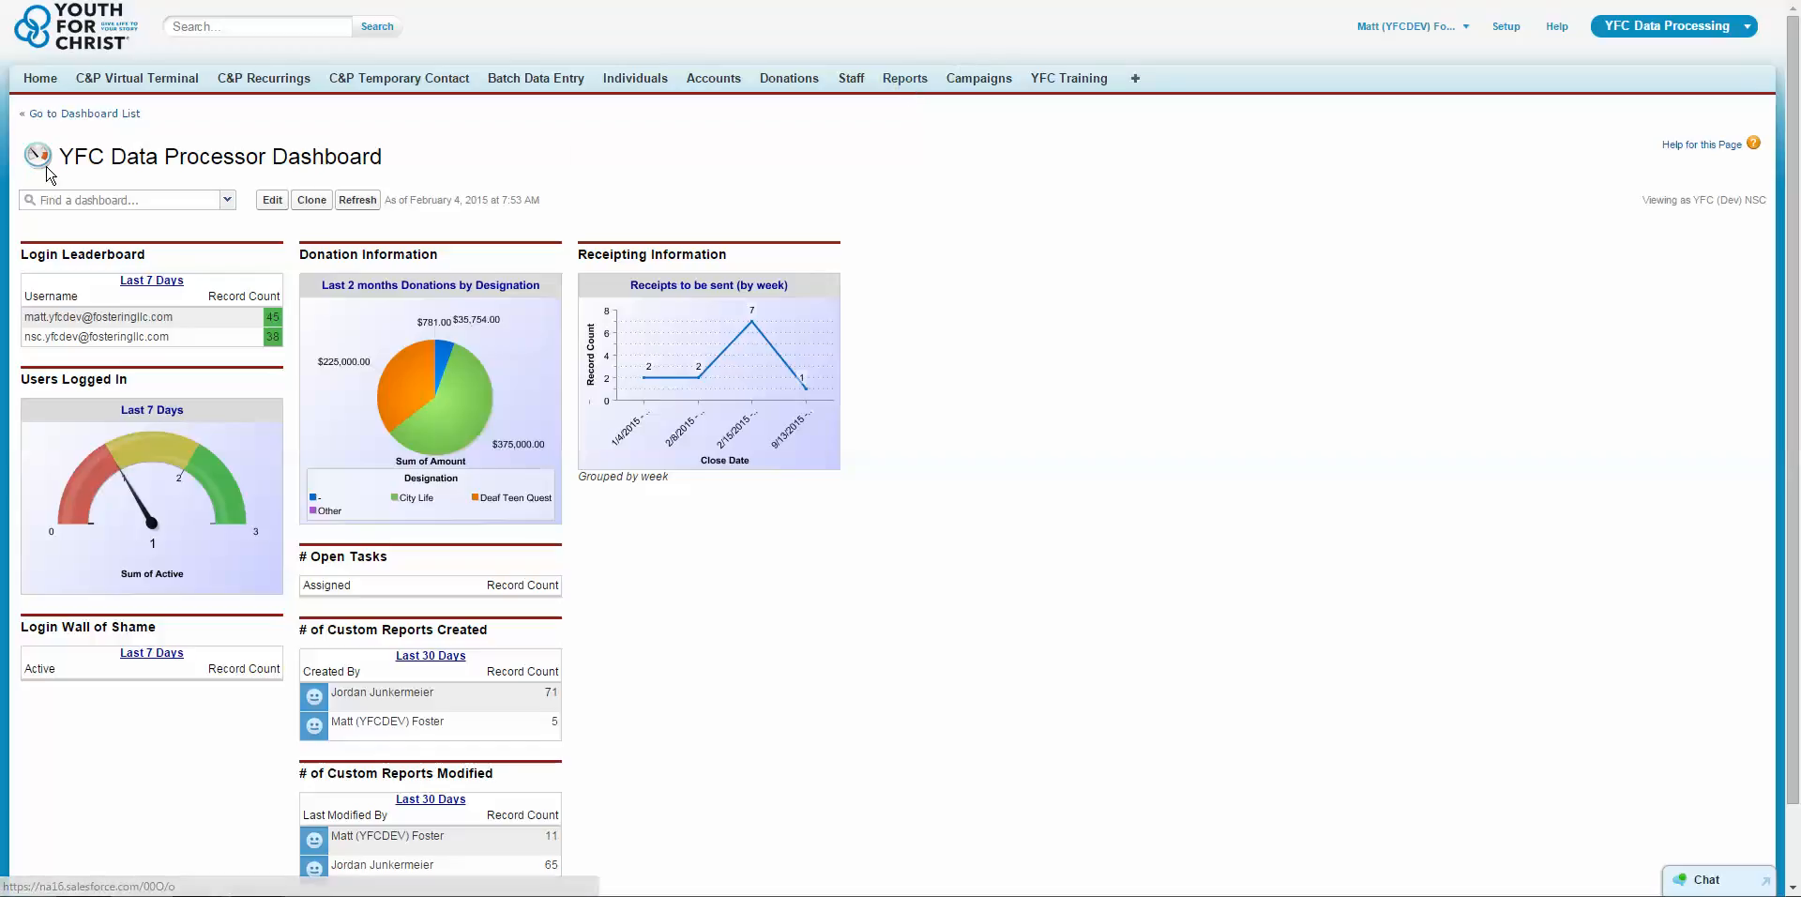
Show the YFC Dashboards folder among the reports and dashboards and start a new dashboard.
click(907, 83)
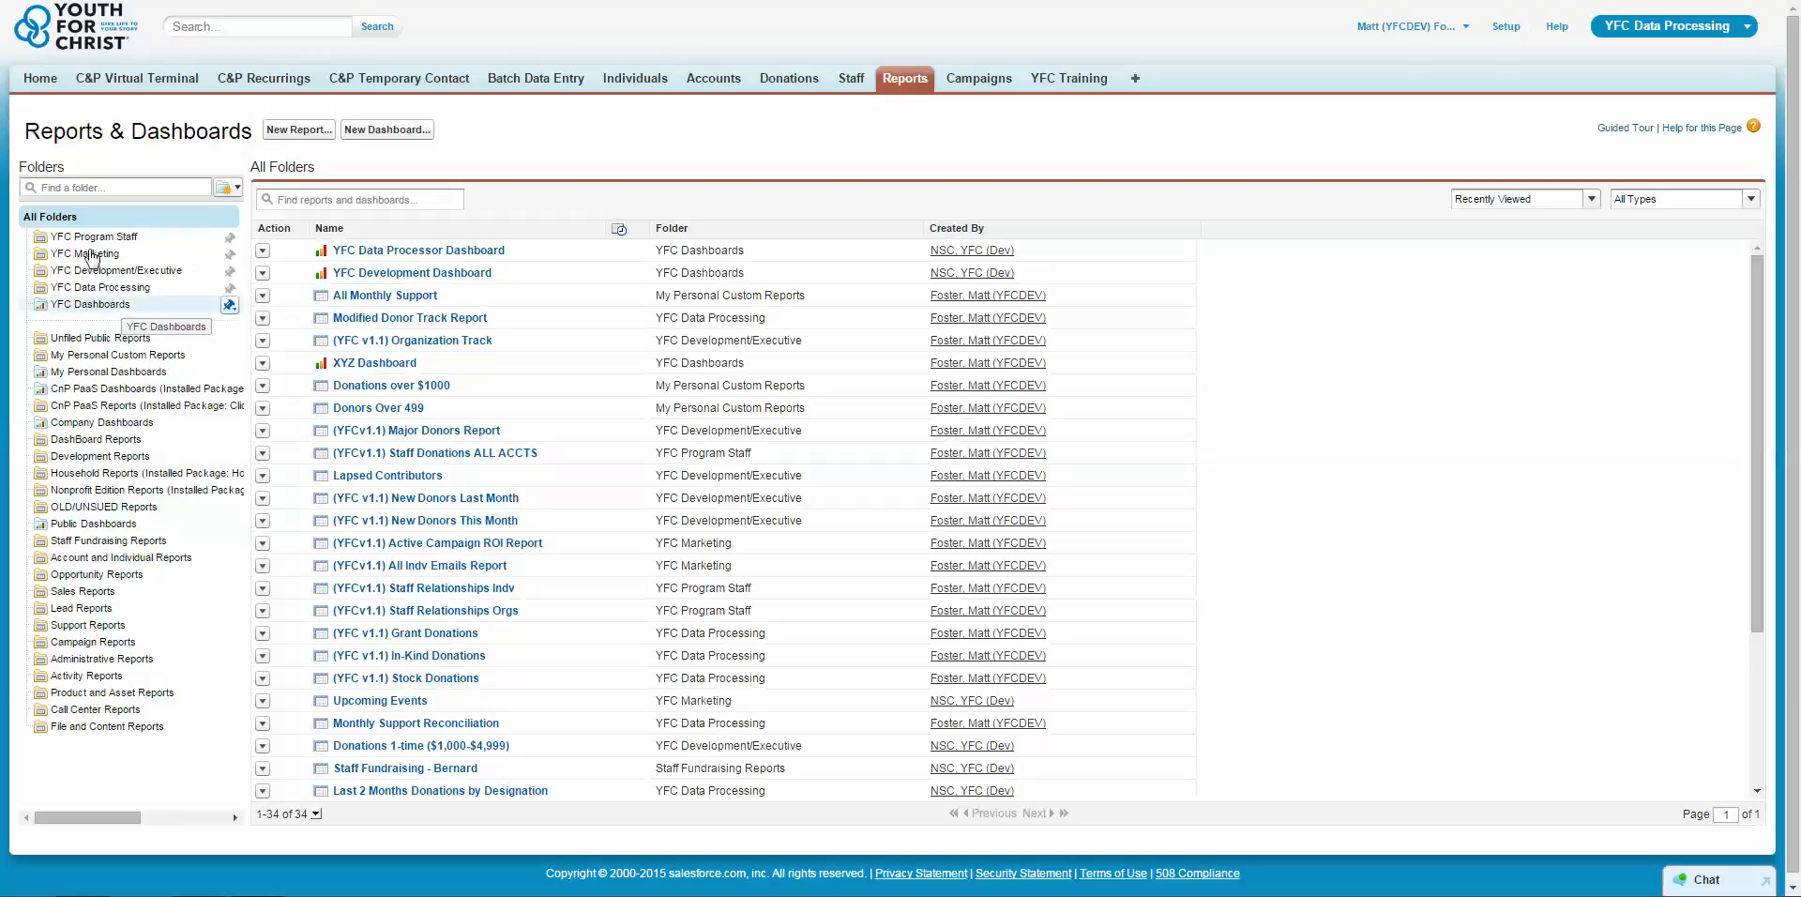
click(58, 306)
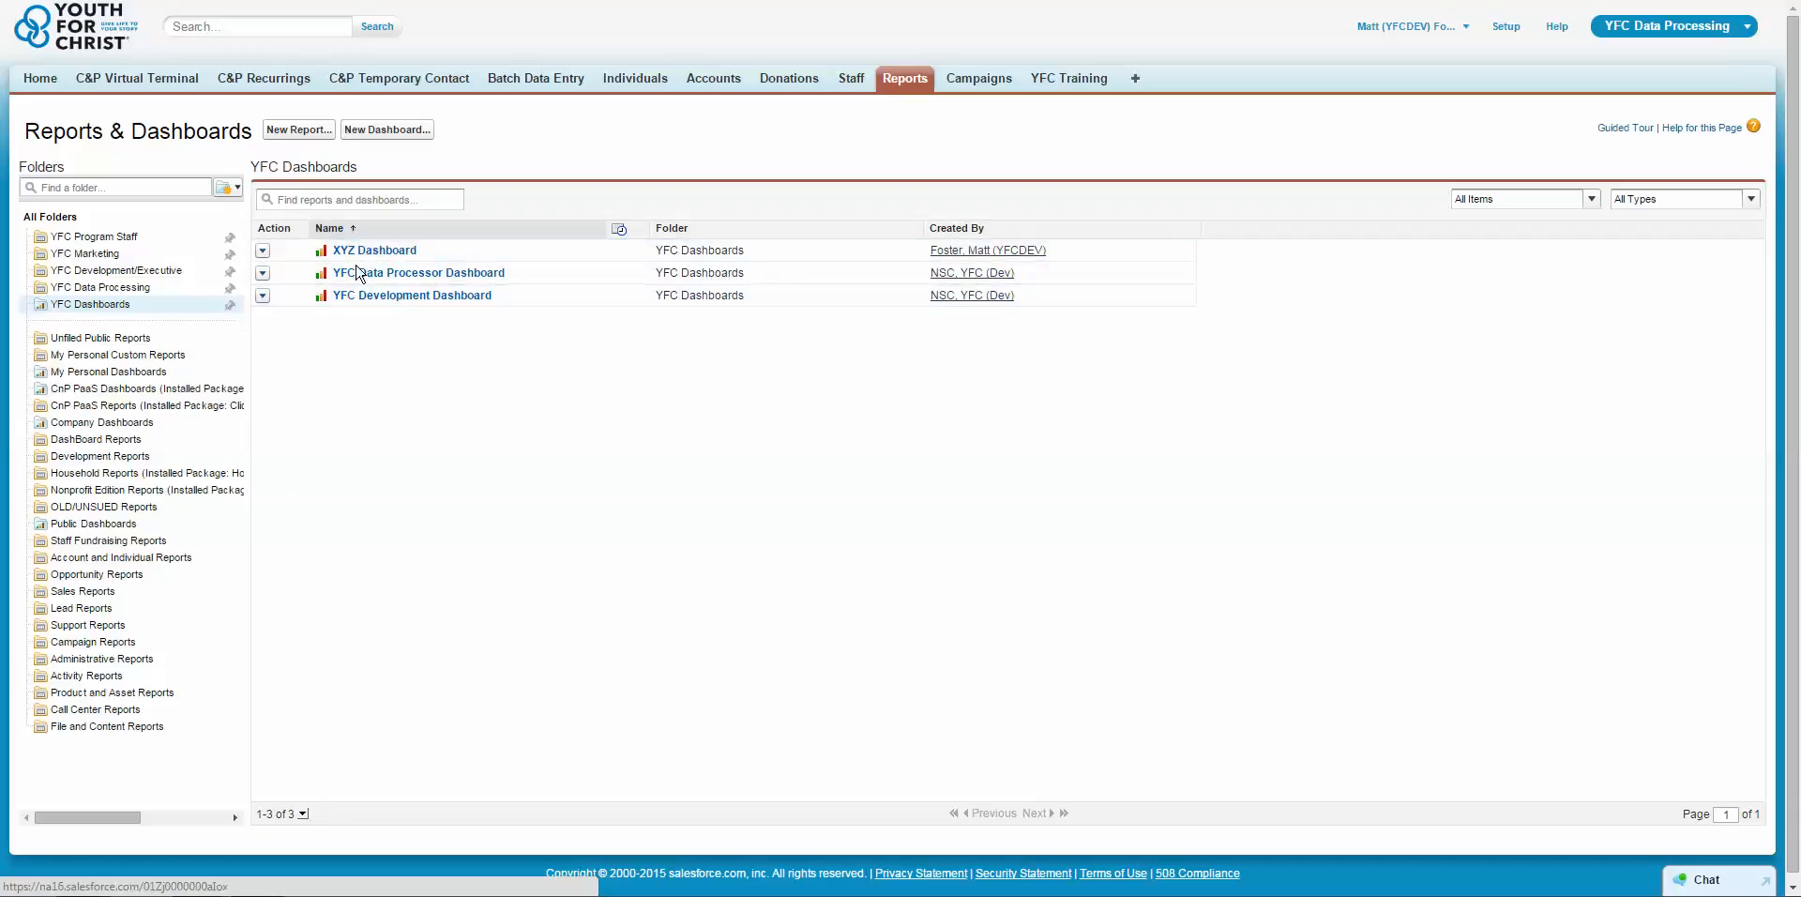
click(368, 132)
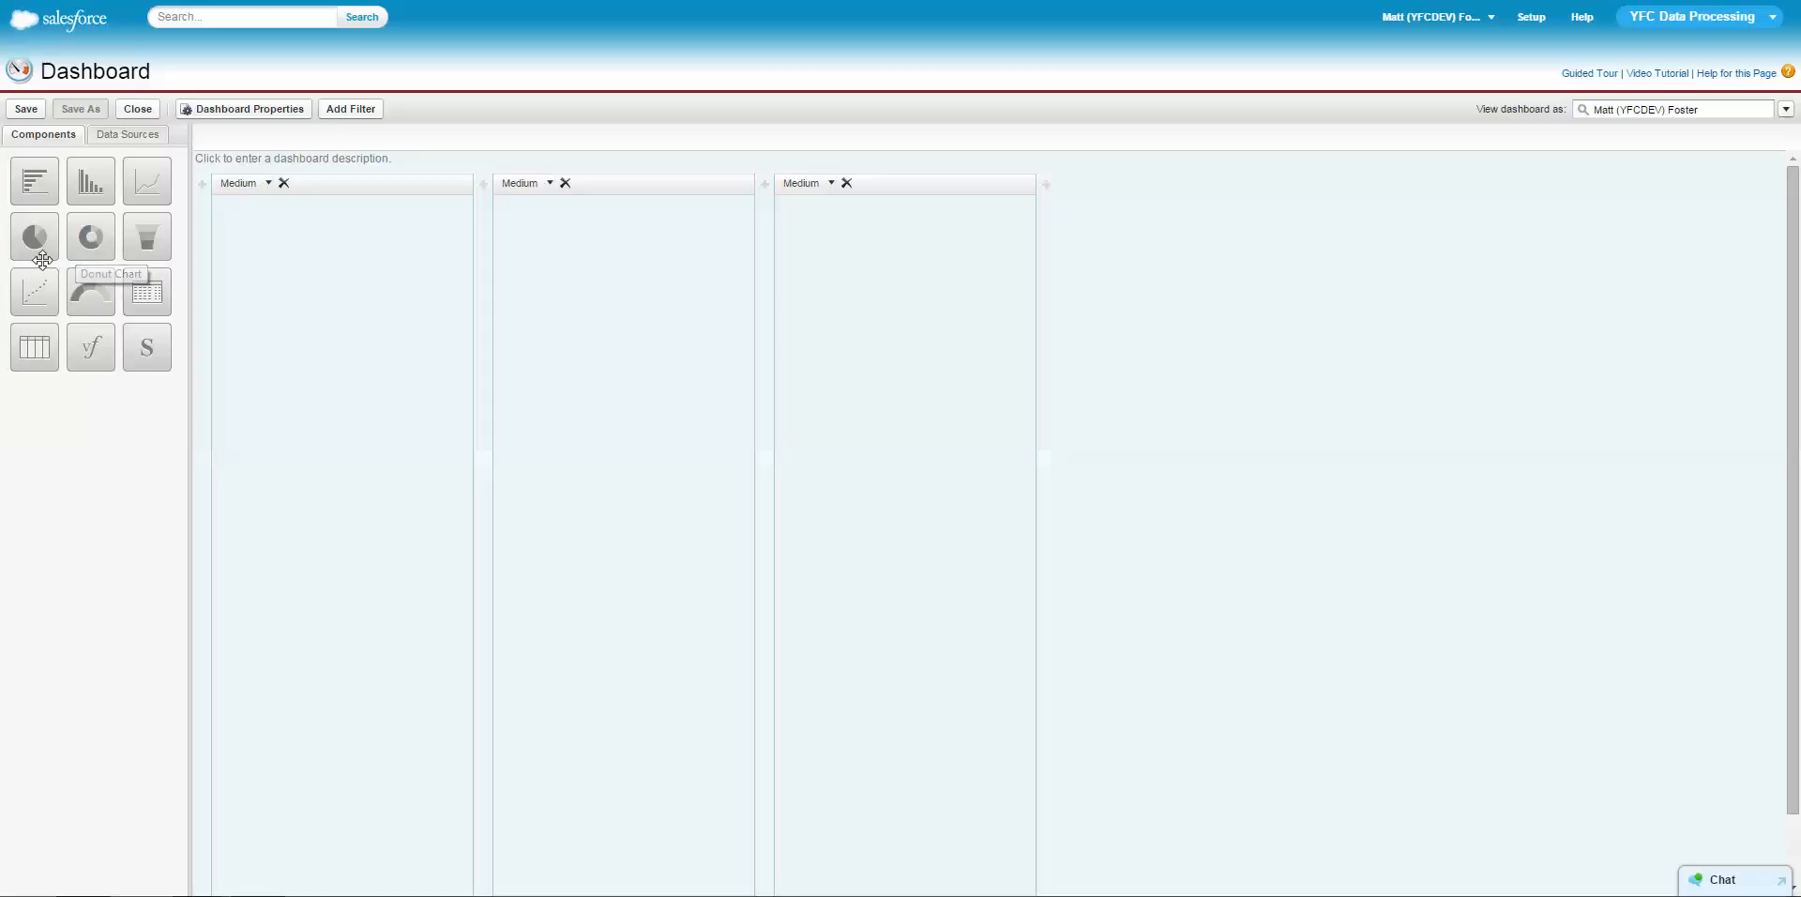
Add a pie chart to the first column, a vertical bar chart to the second and a gauge to the third.
drag(33, 238, 405, 281)
drag(90, 187, 660, 328)
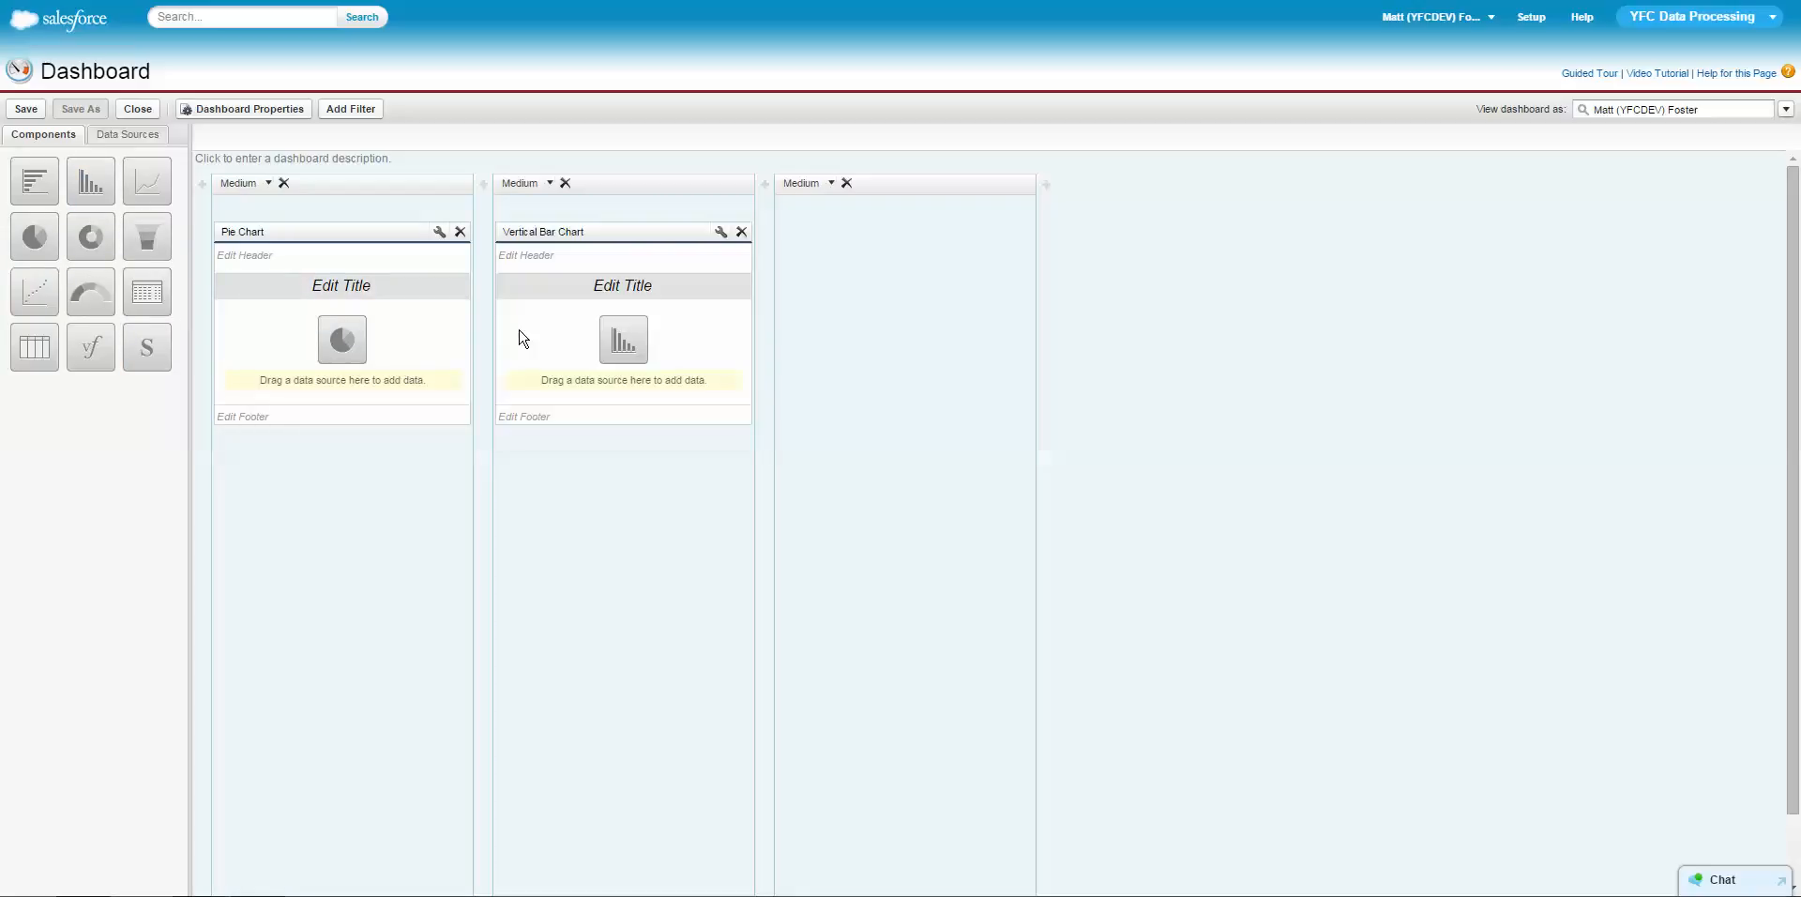
drag(91, 291, 879, 345)
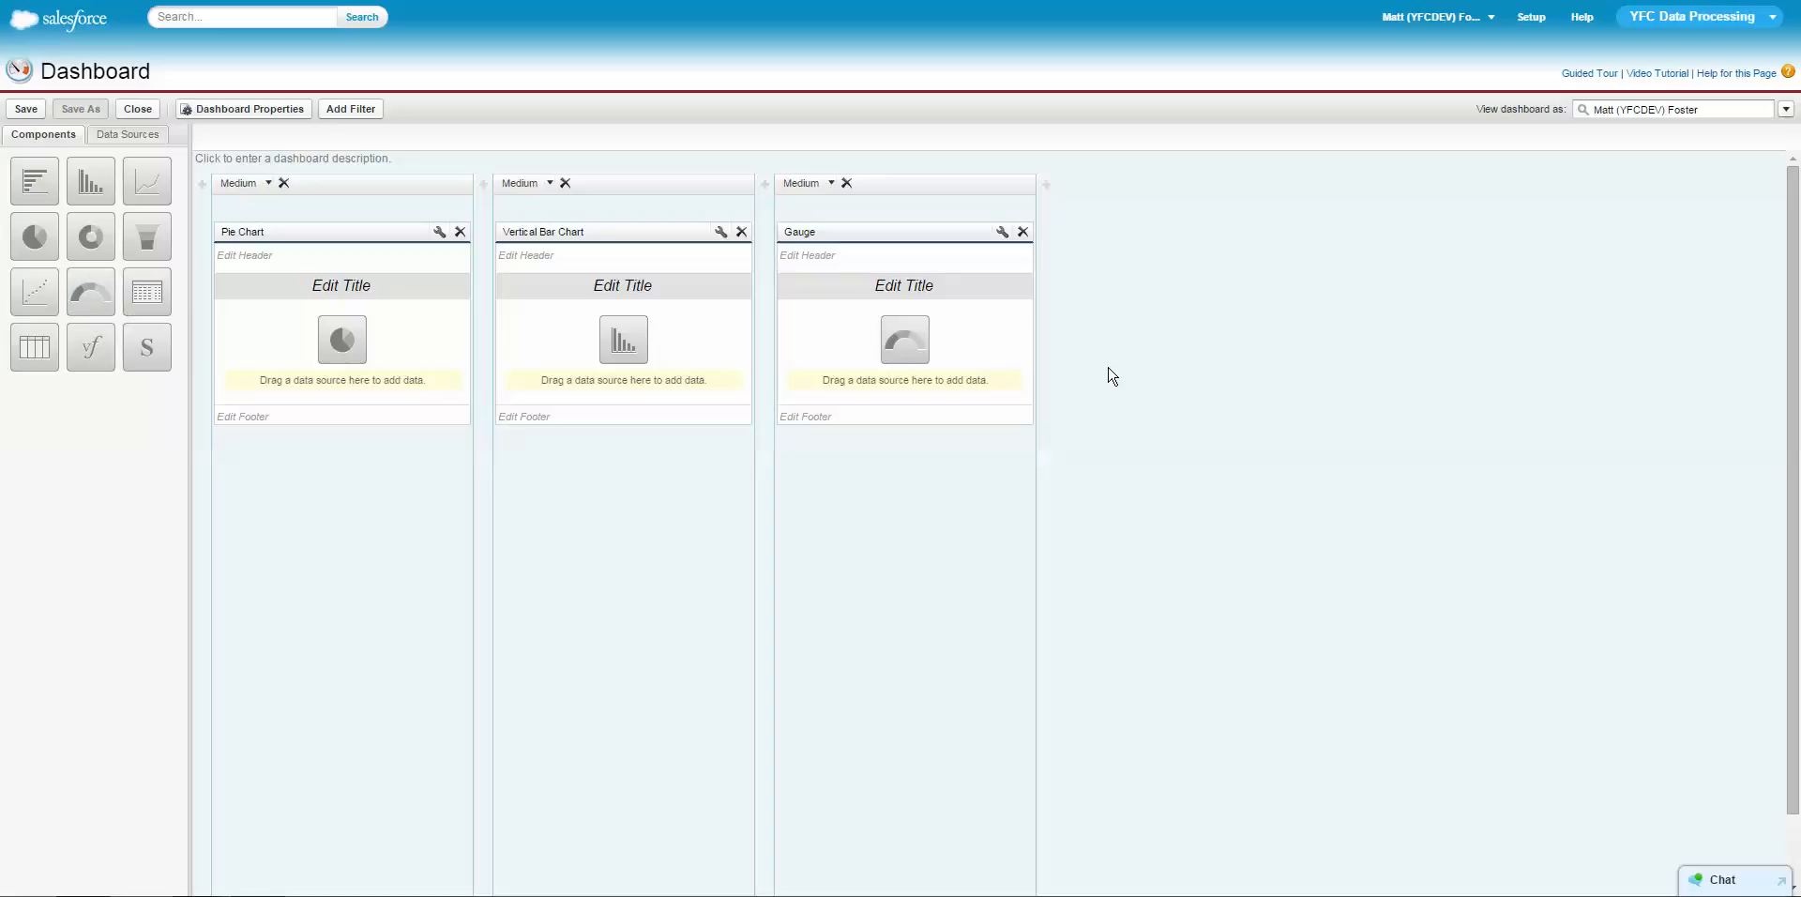
Search the data sources for "org" and assign the (YFC v1.1) Organization Track report to the pie chart.
click(120, 138)
click(8, 213)
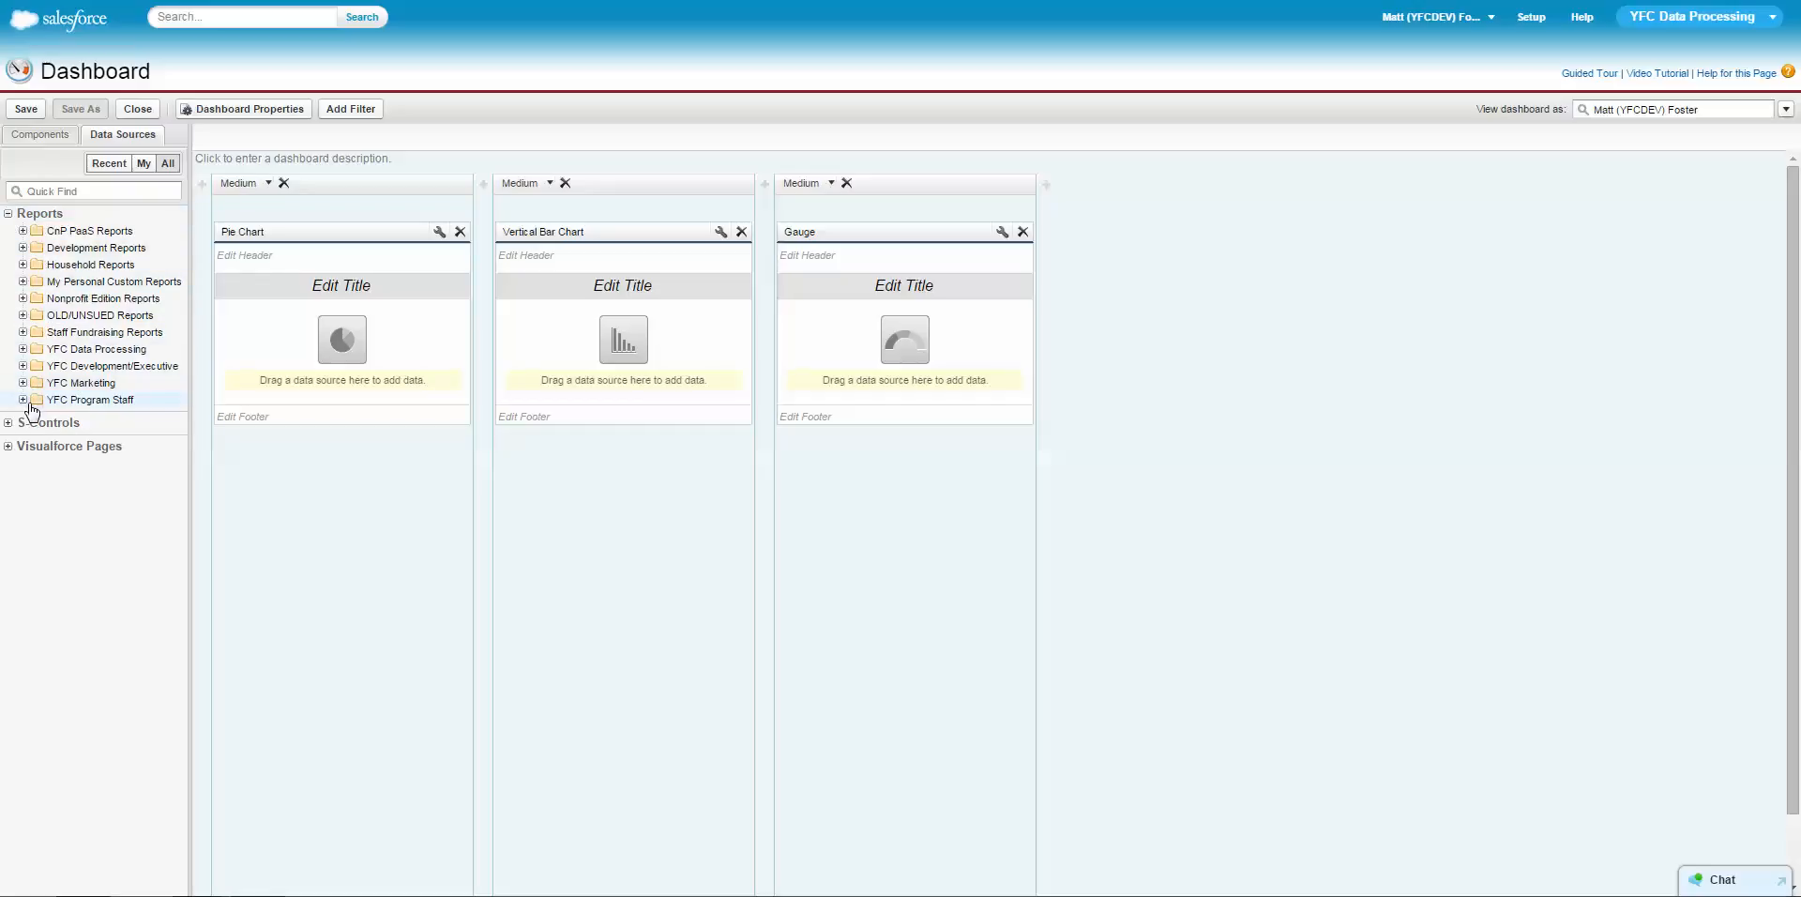
click(23, 348)
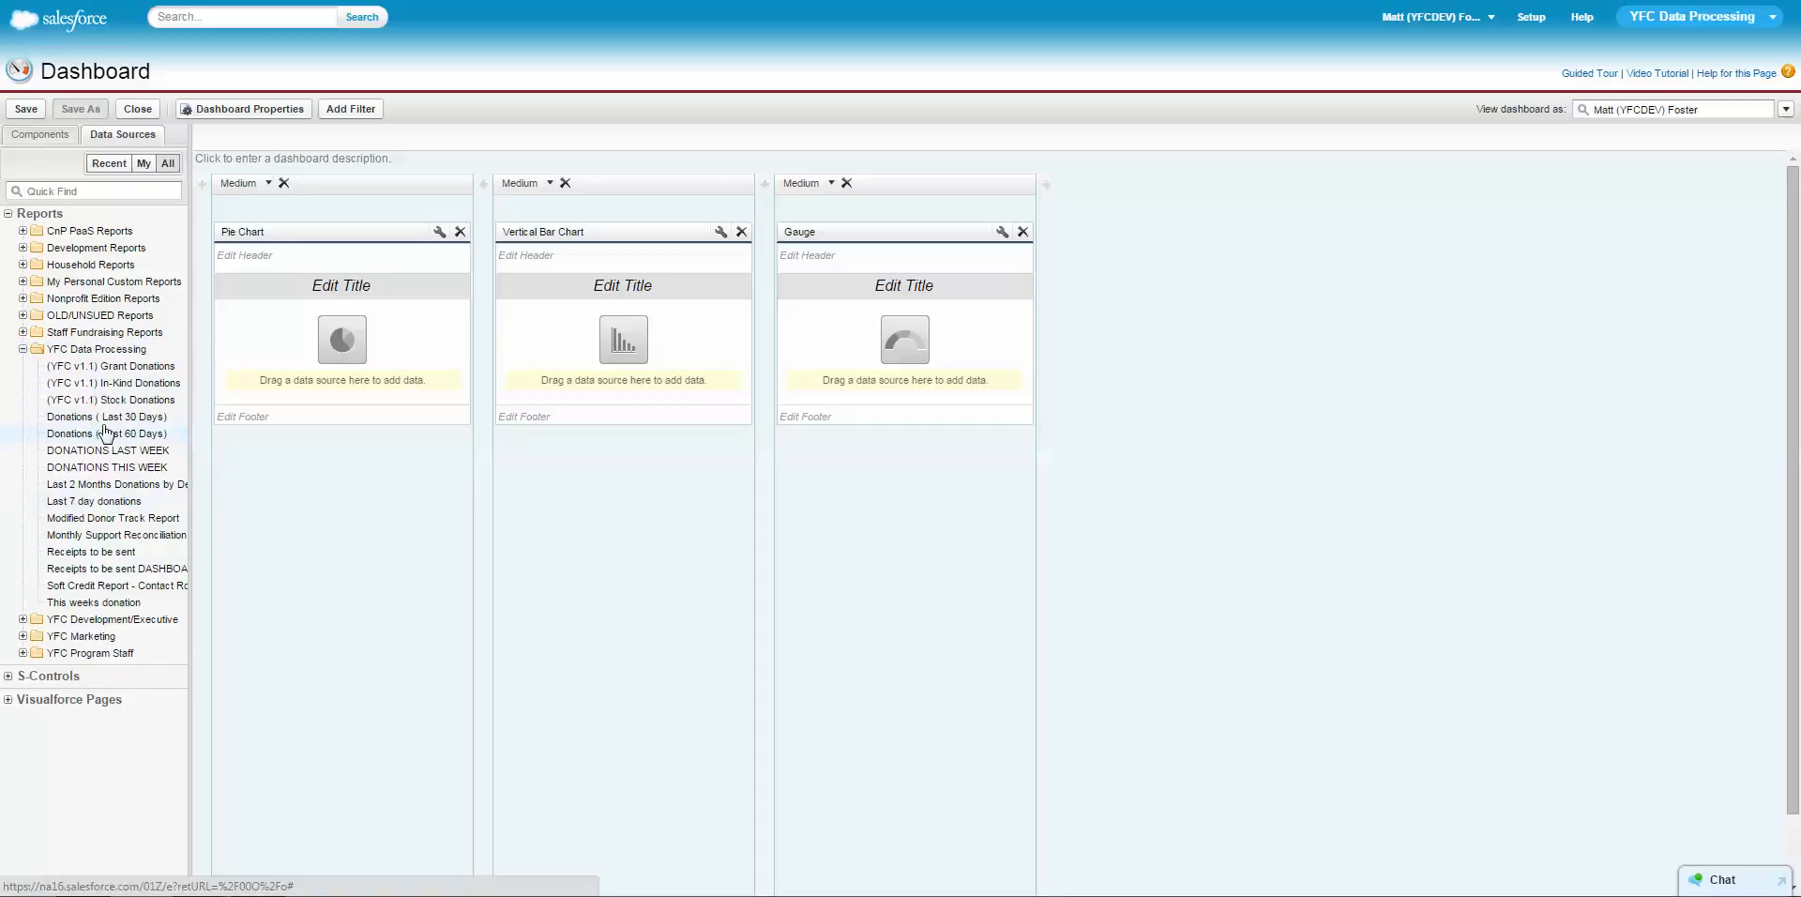
click(22, 619)
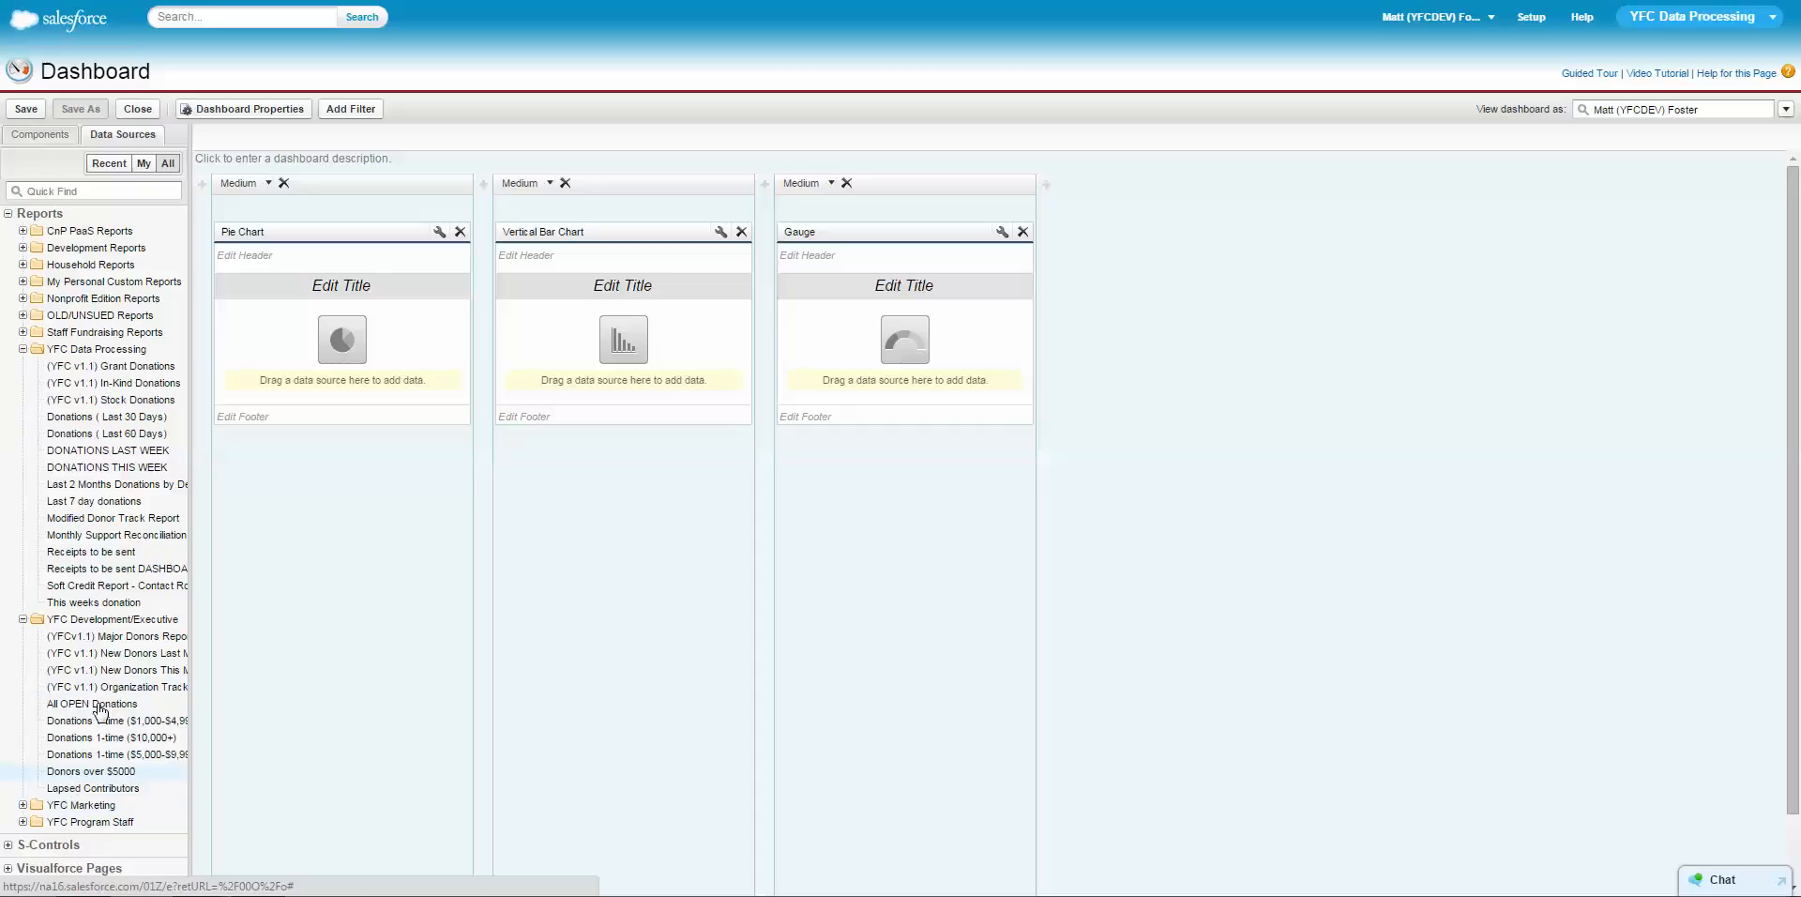
click(55, 194)
text(org)
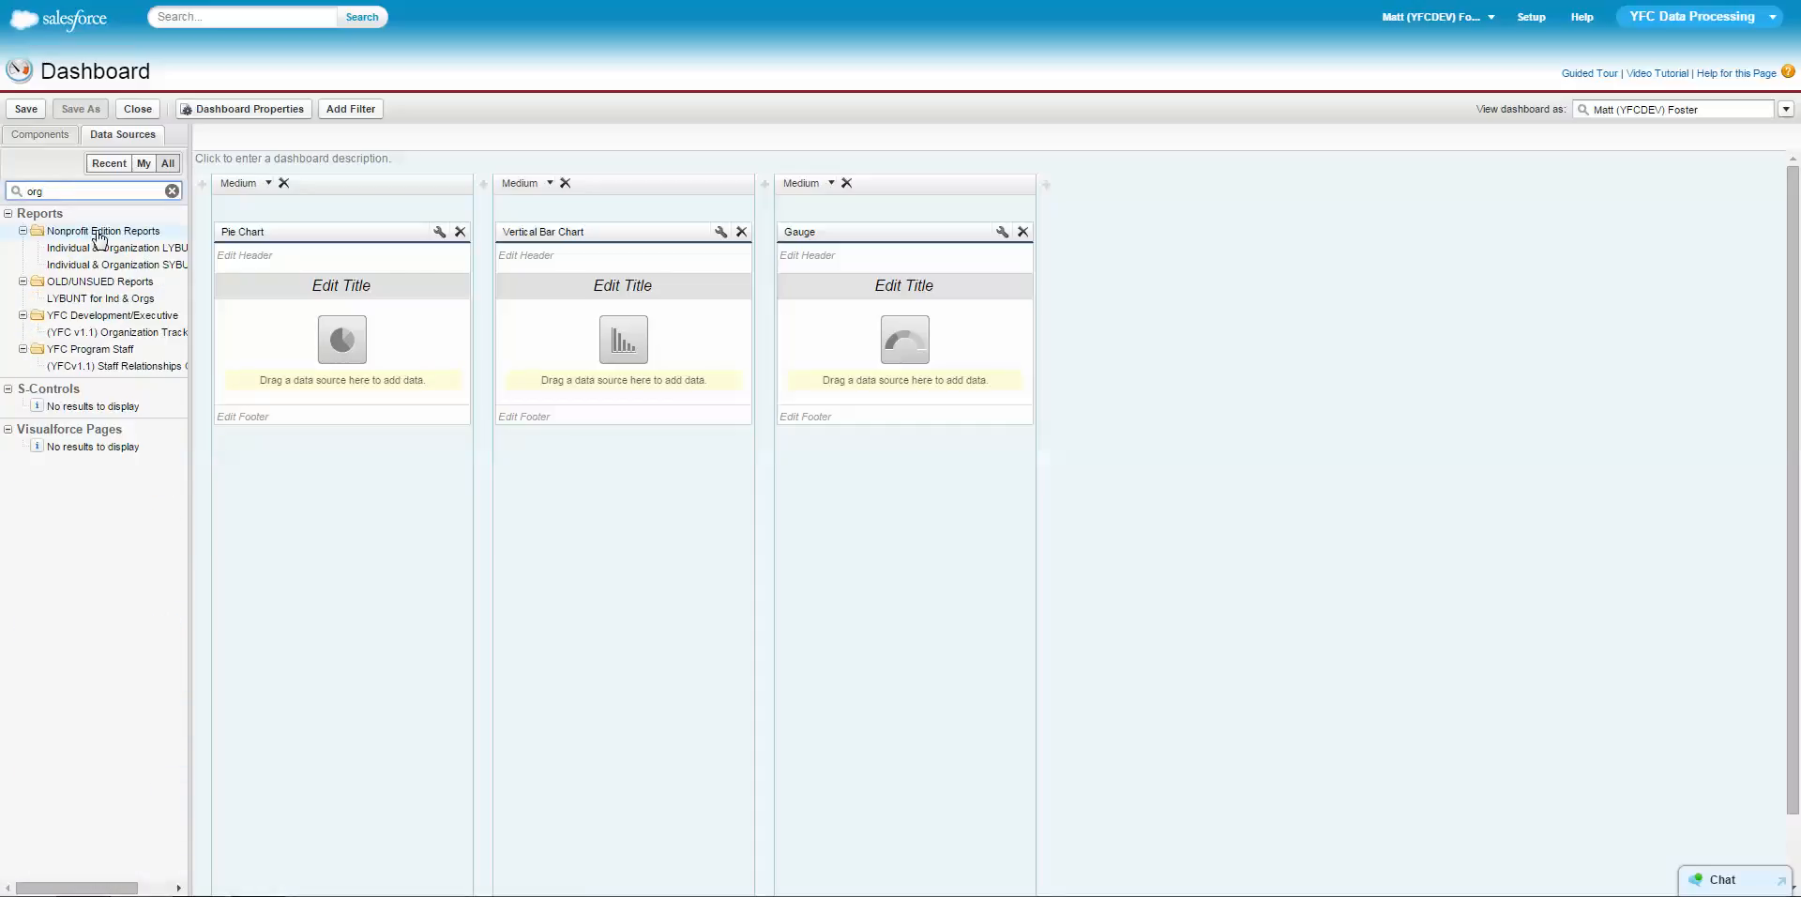
drag(121, 335, 311, 328)
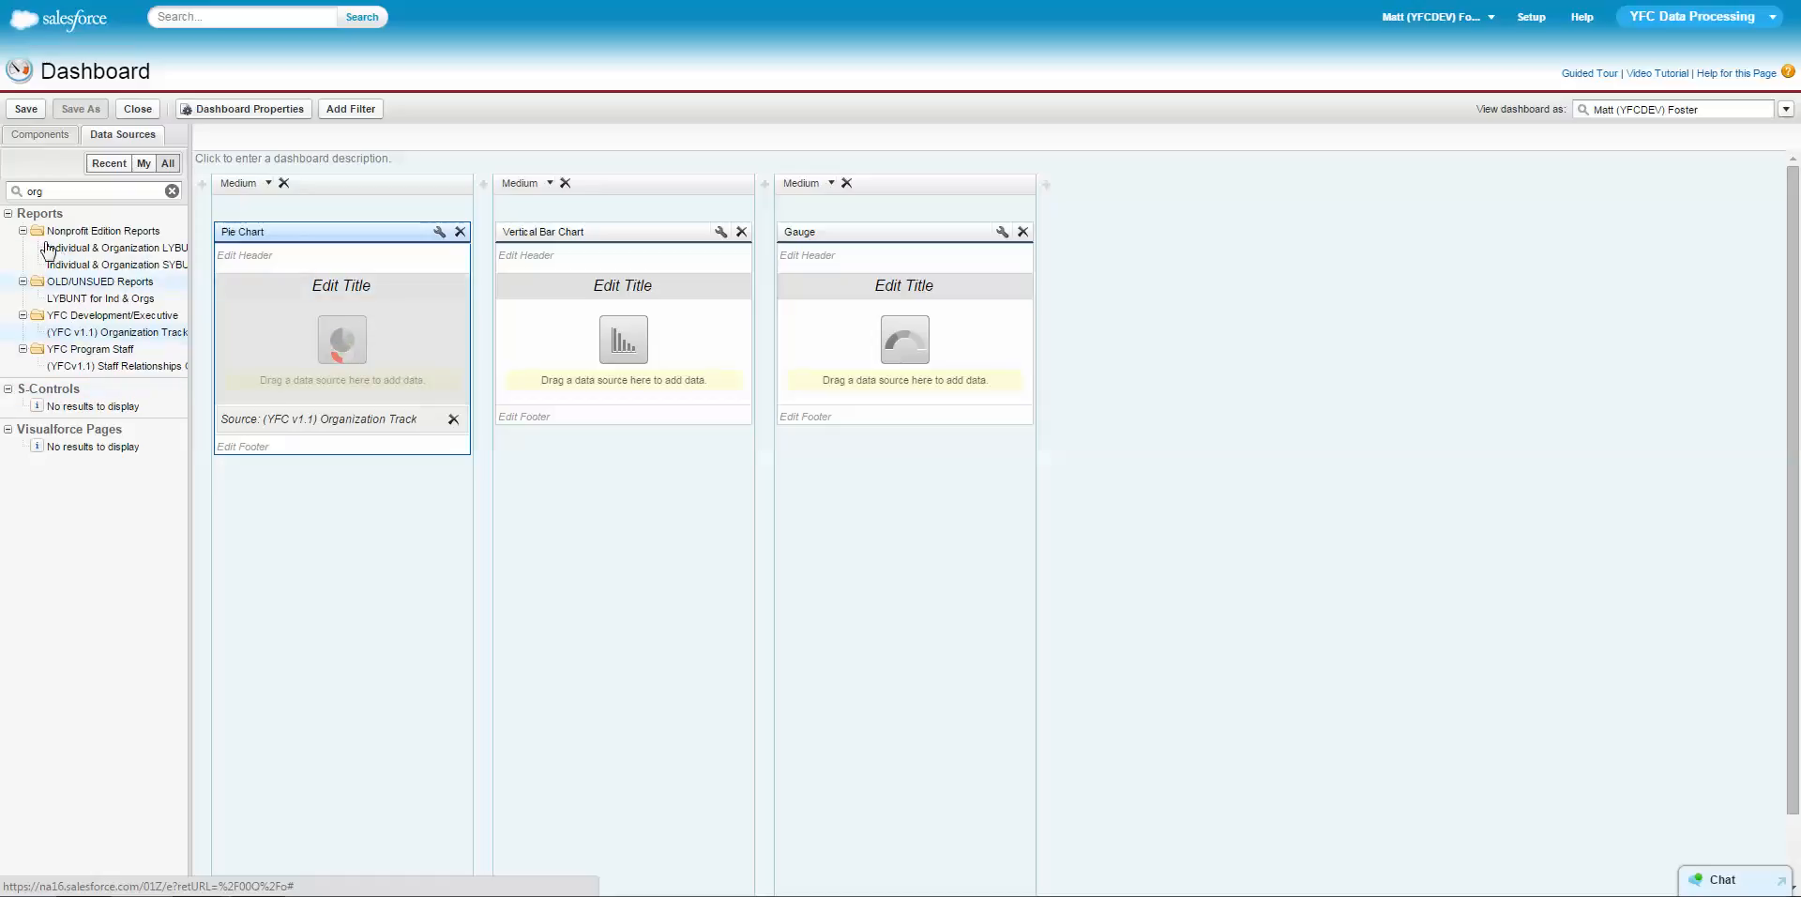
Try the New Donors Last Month, New Donors This Month and DONATIONS LAST WEEK reports as the vertical bar chart's source.
click(172, 190)
click(11, 215)
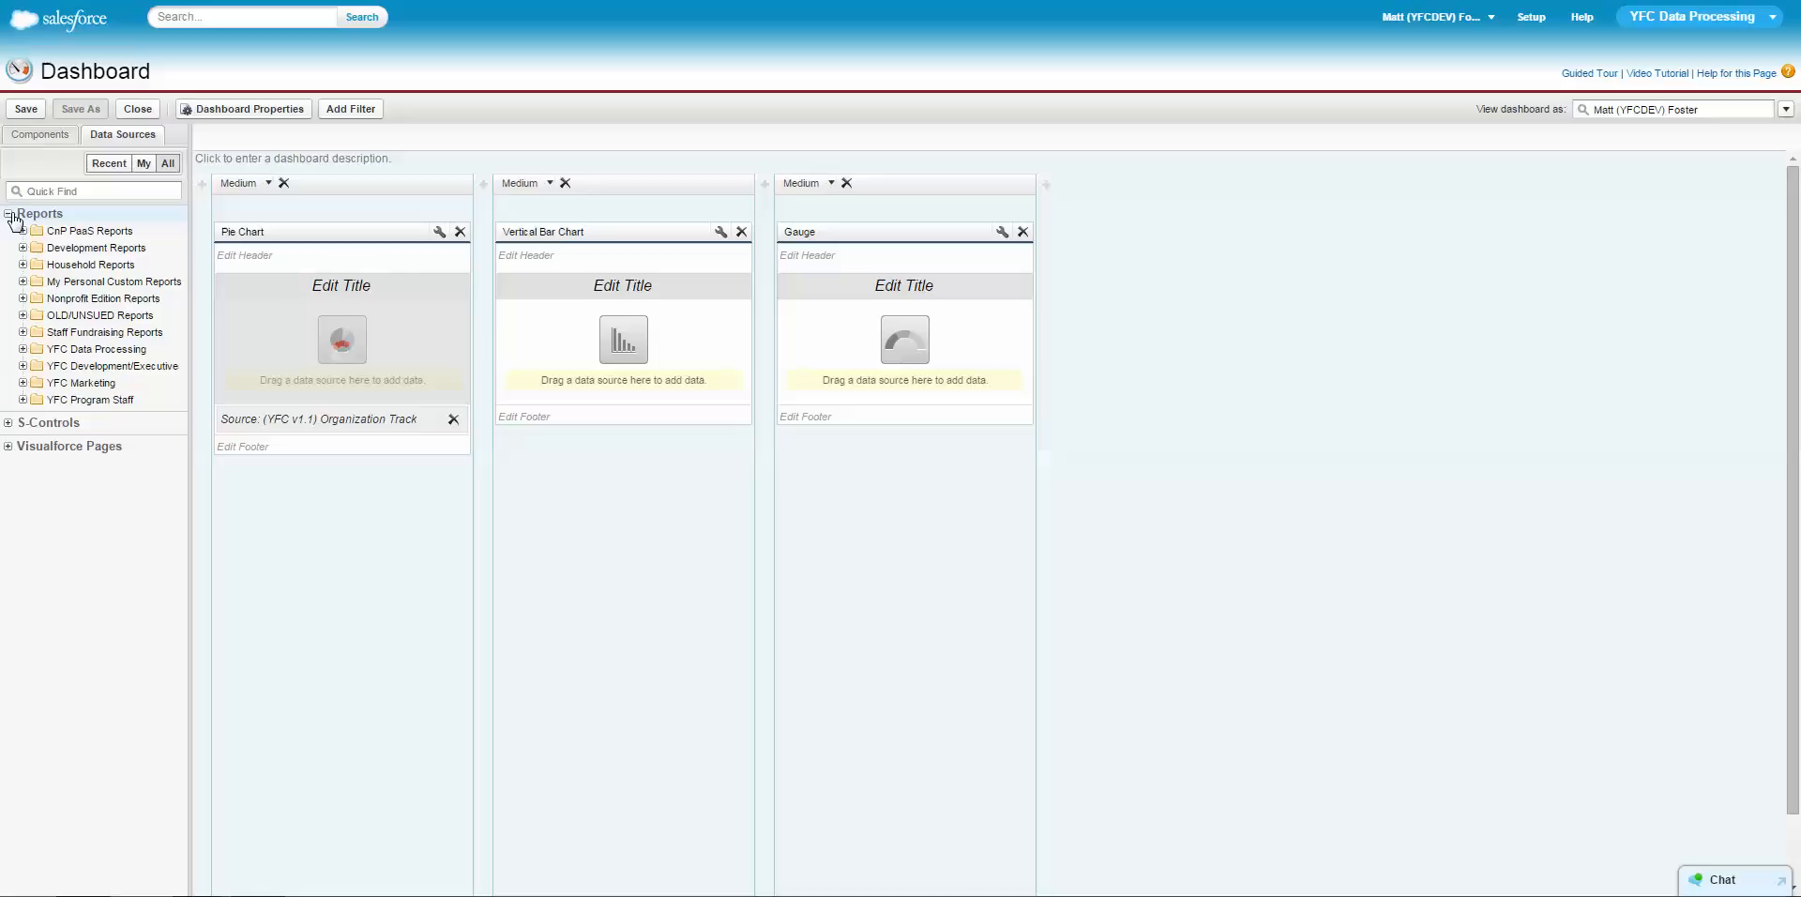
click(23, 349)
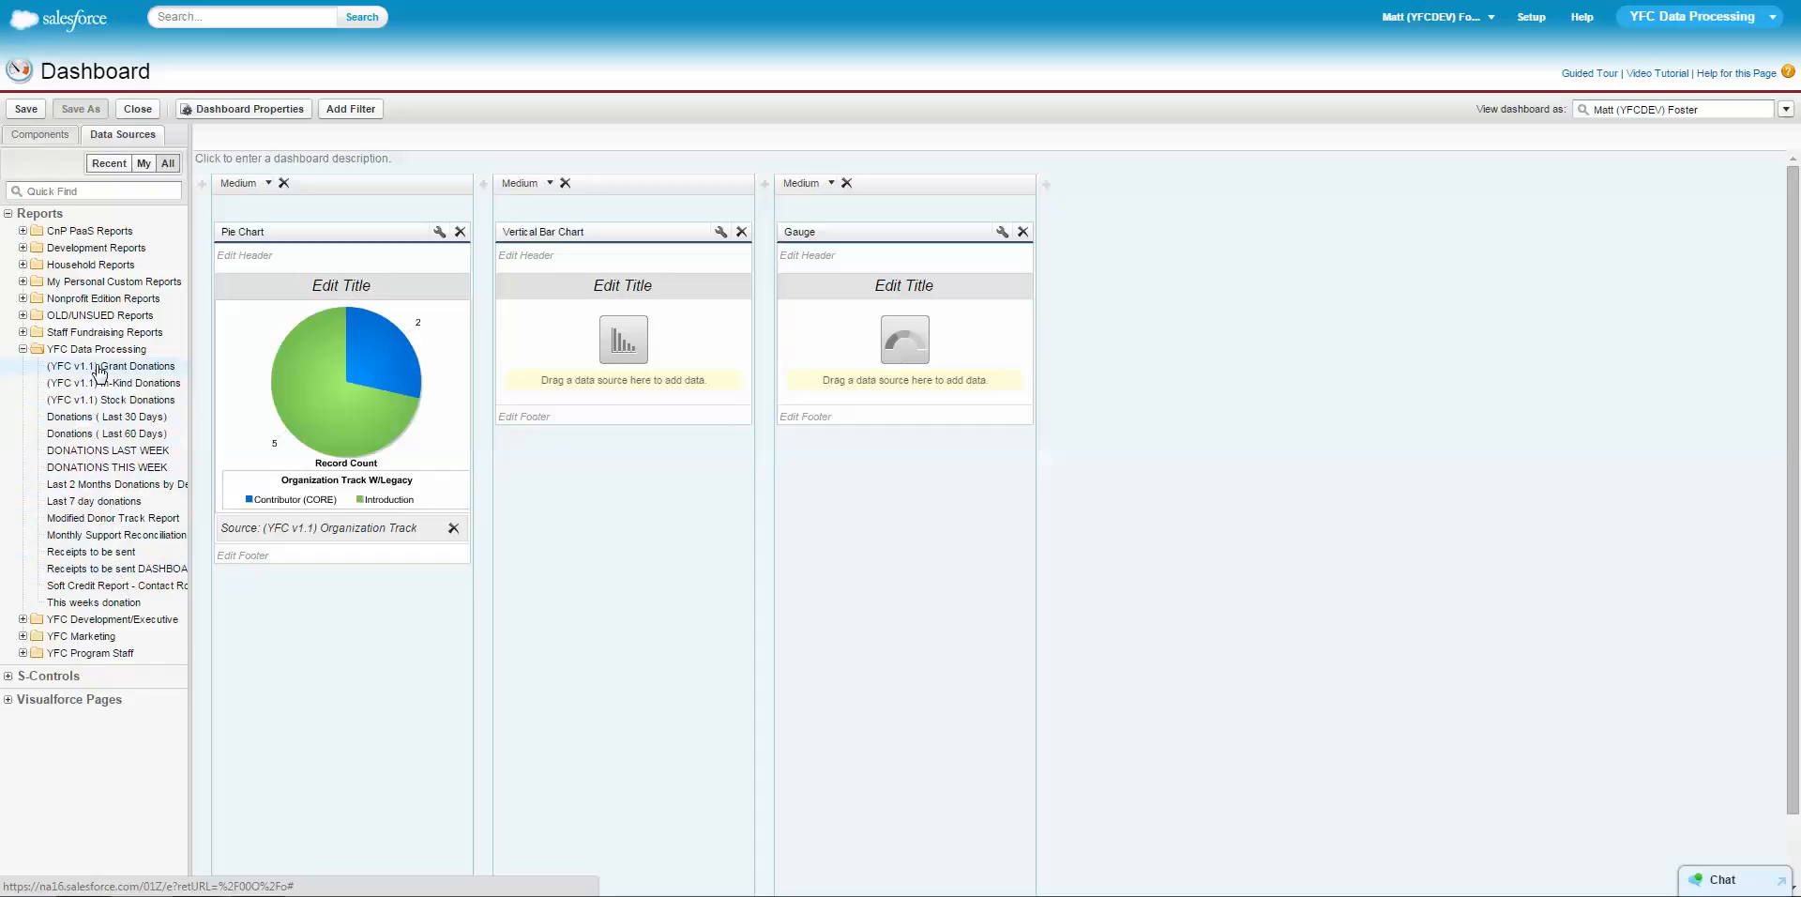
click(23, 619)
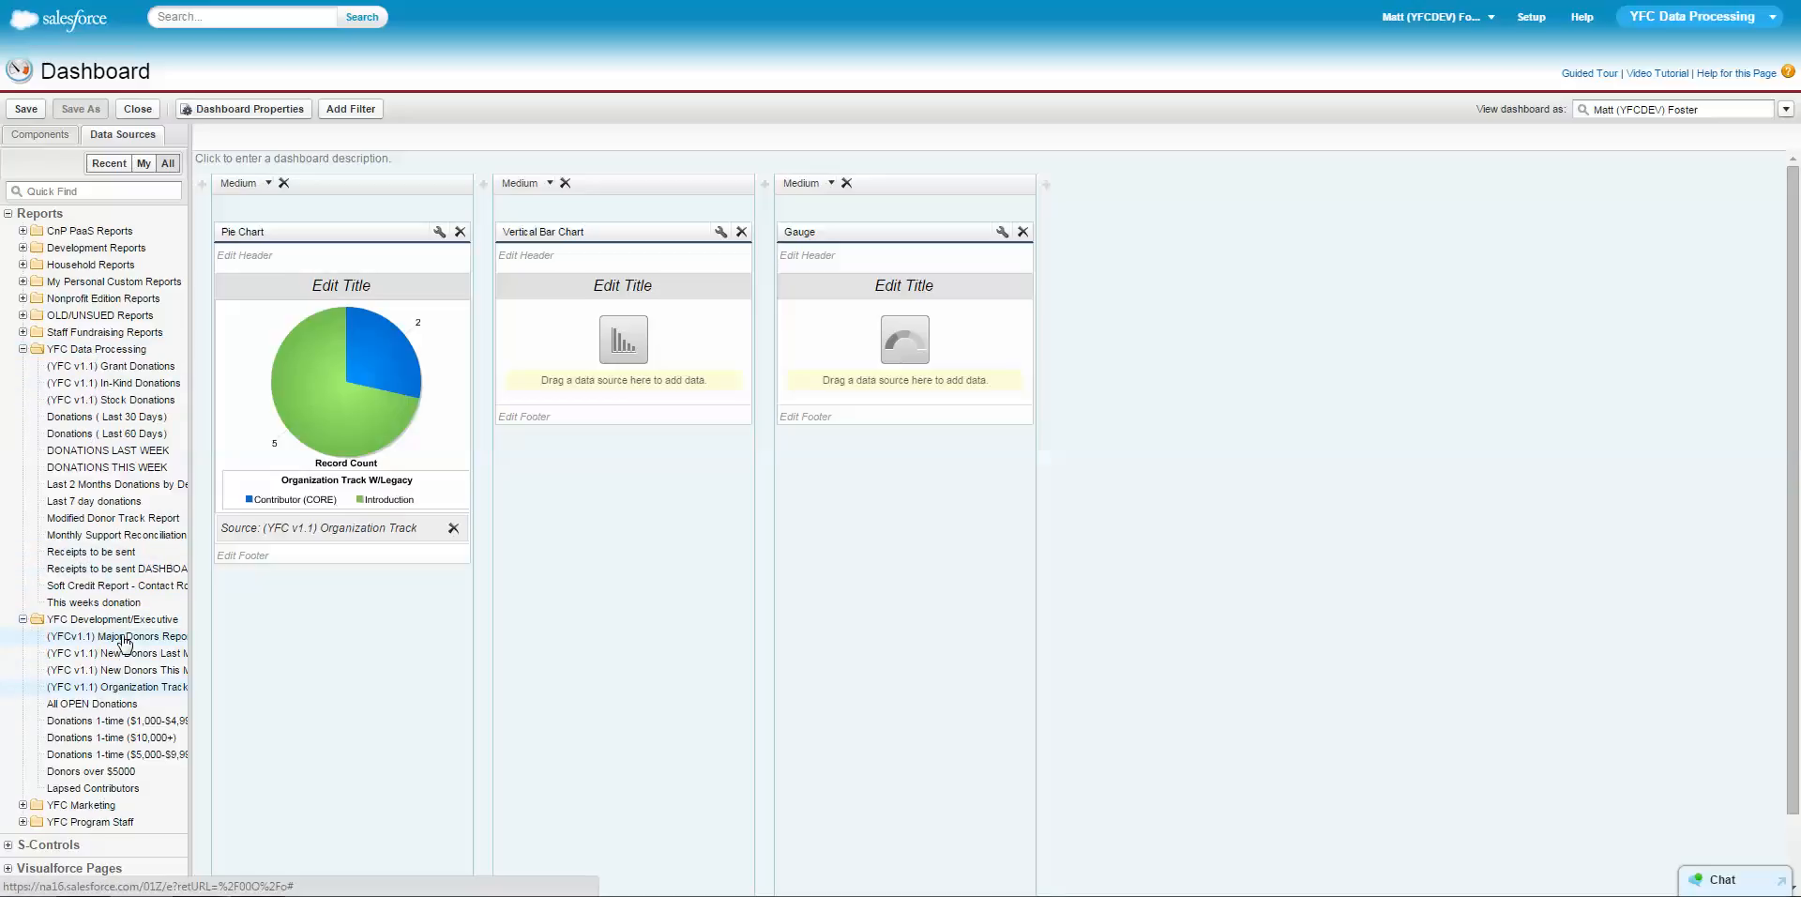
drag(129, 656, 602, 352)
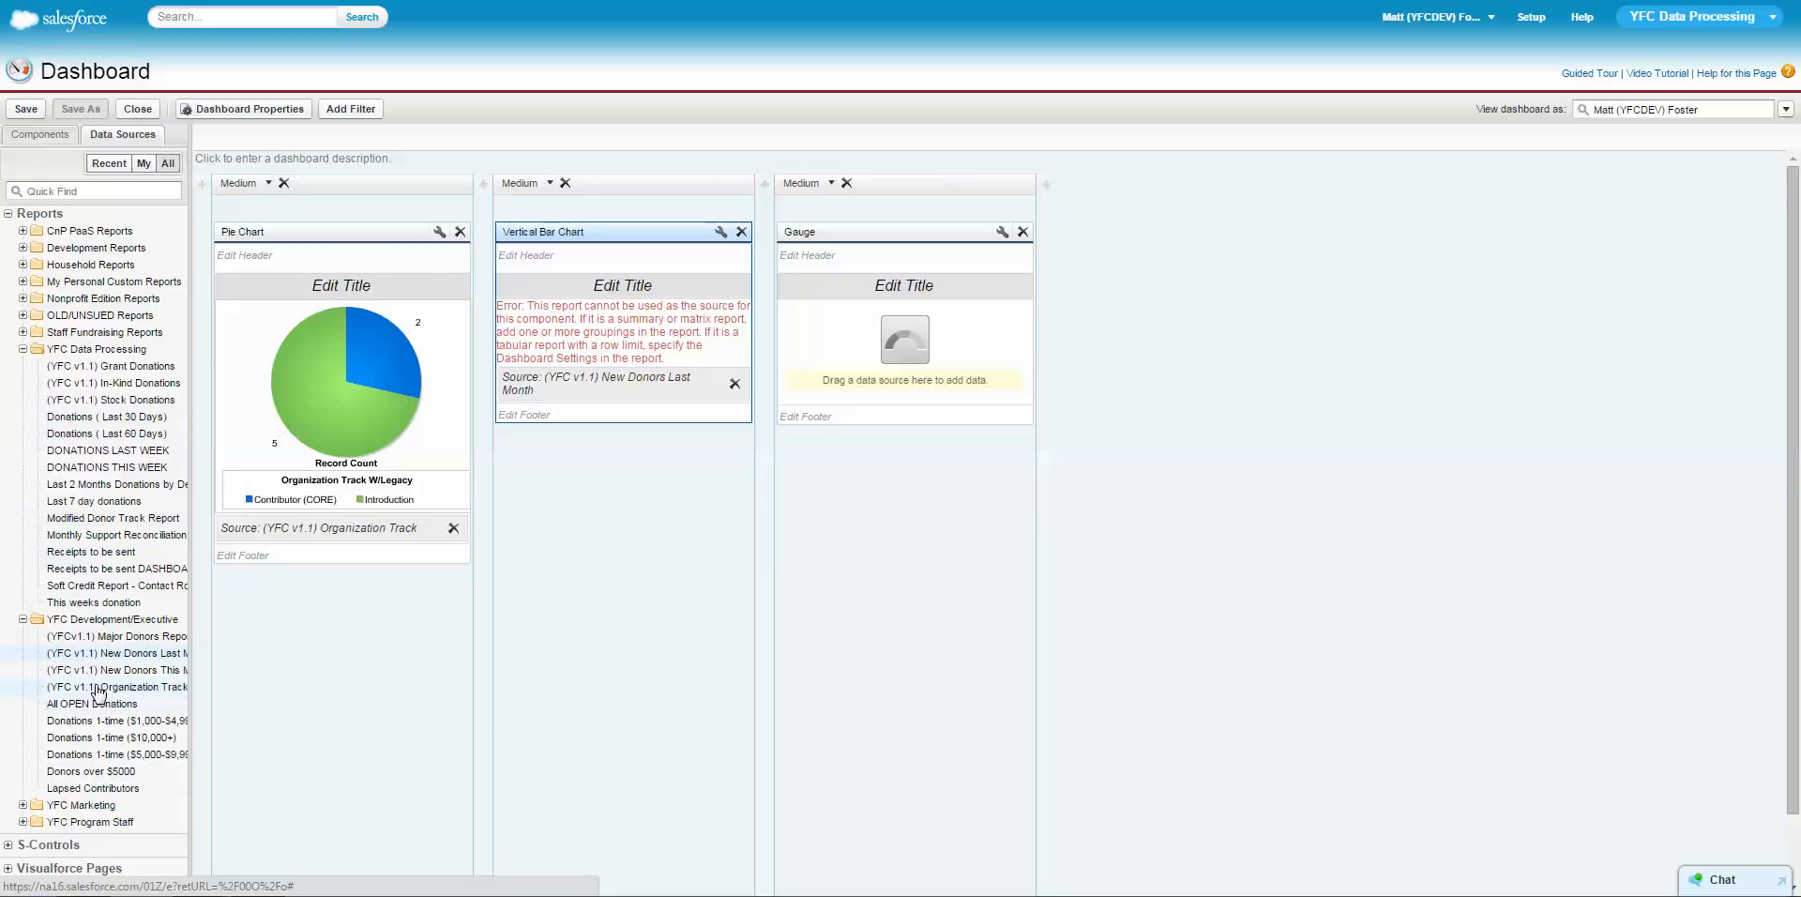
drag(105, 671, 632, 351)
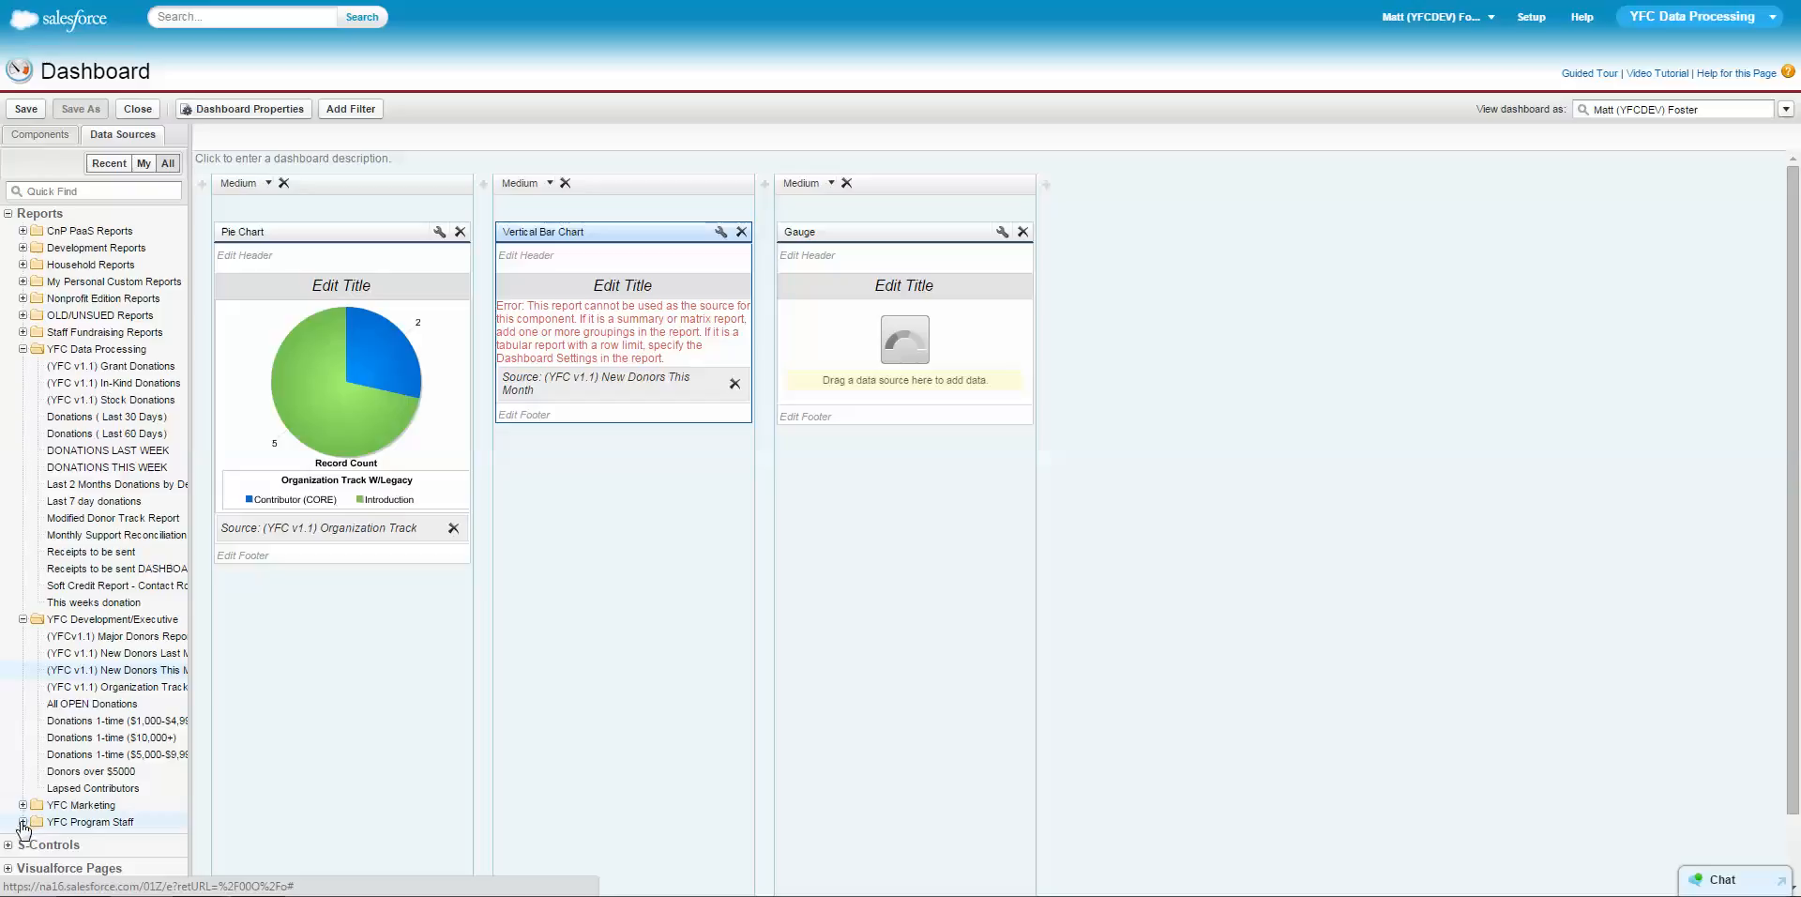
drag(109, 453, 540, 394)
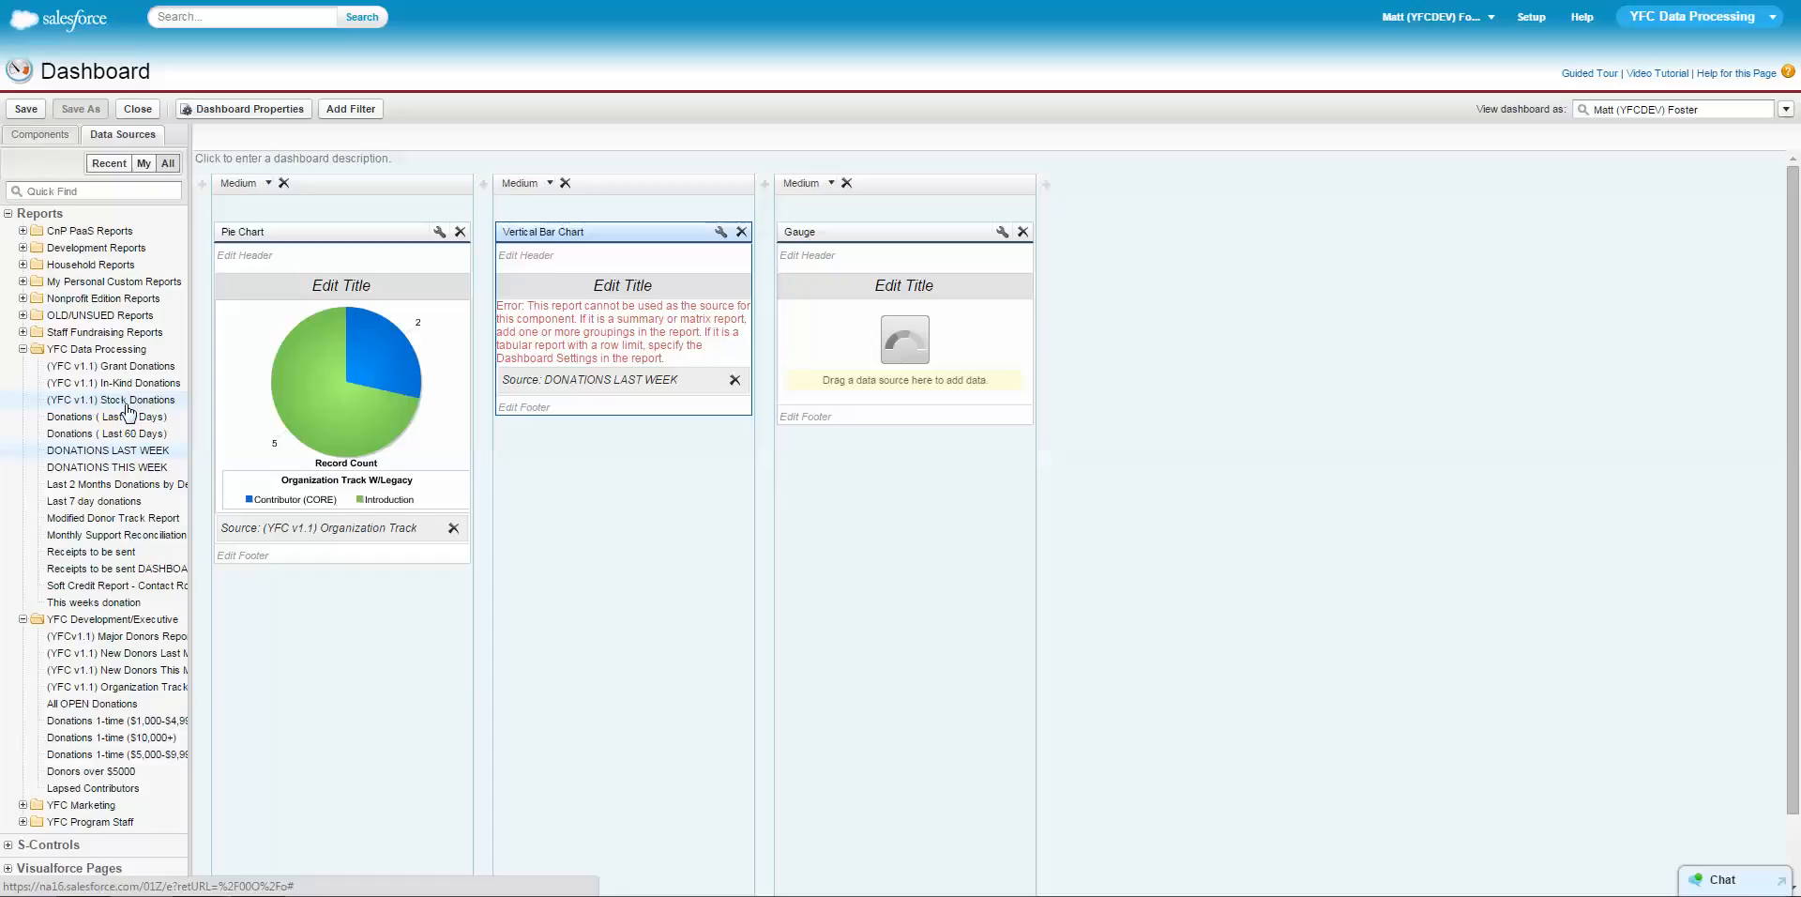
Delete the vertical bar chart and the gauge components from the dashboard.
click(1022, 231)
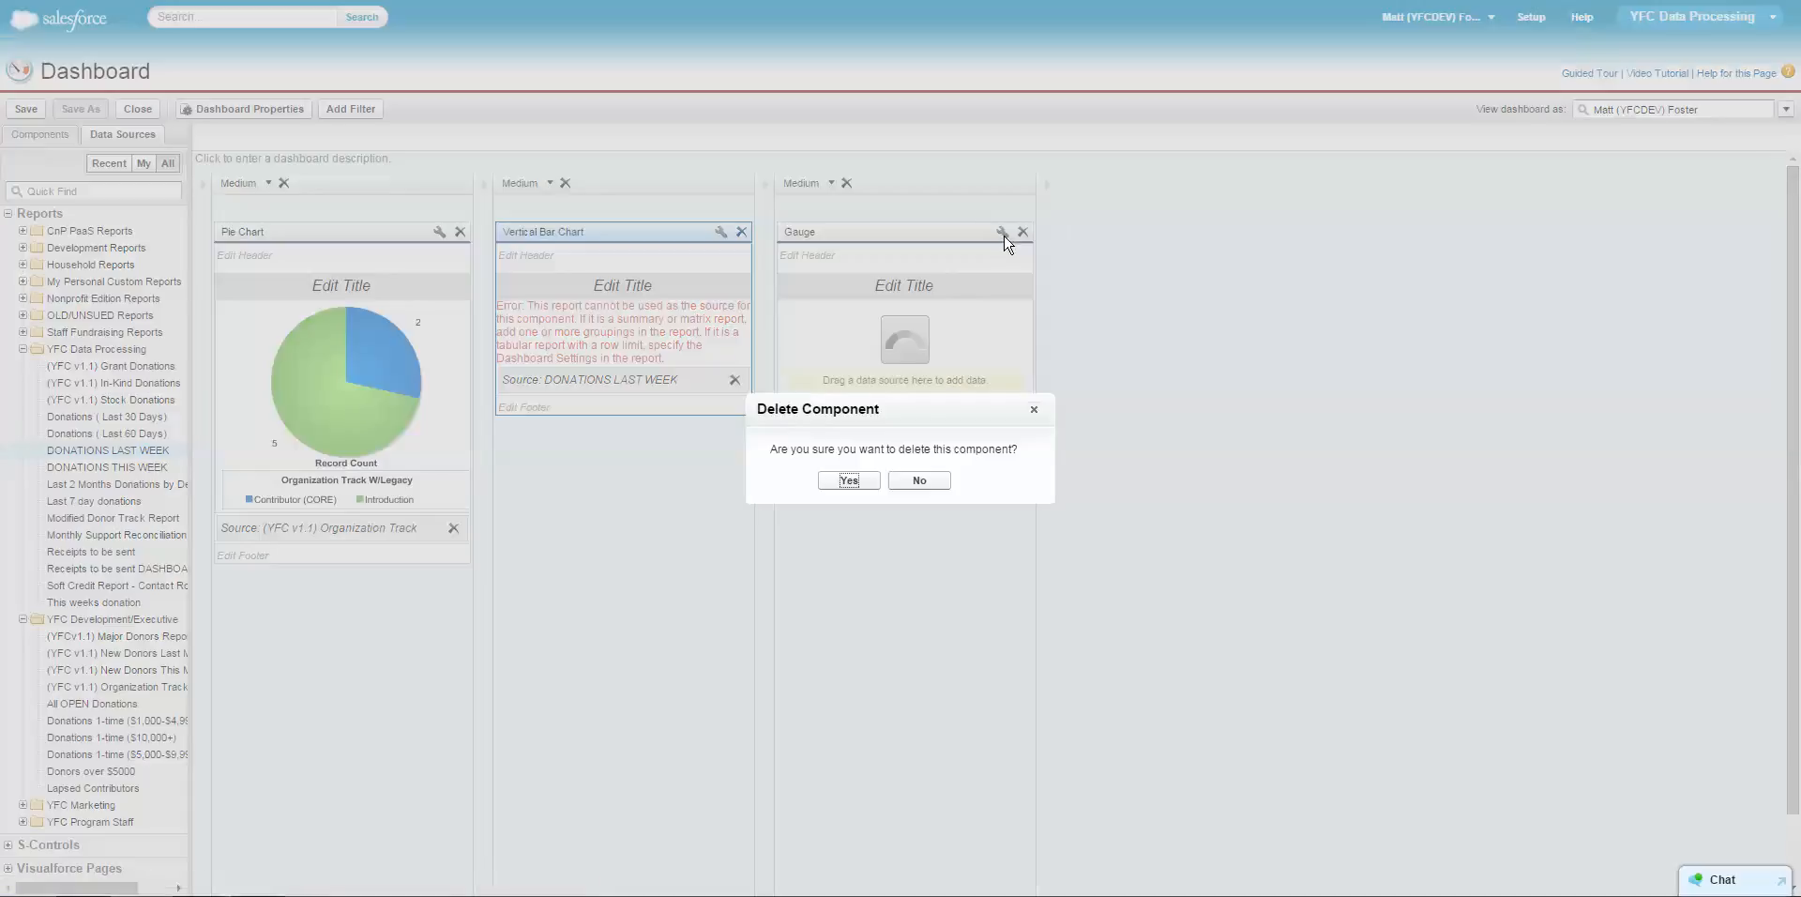
click(848, 480)
click(1022, 231)
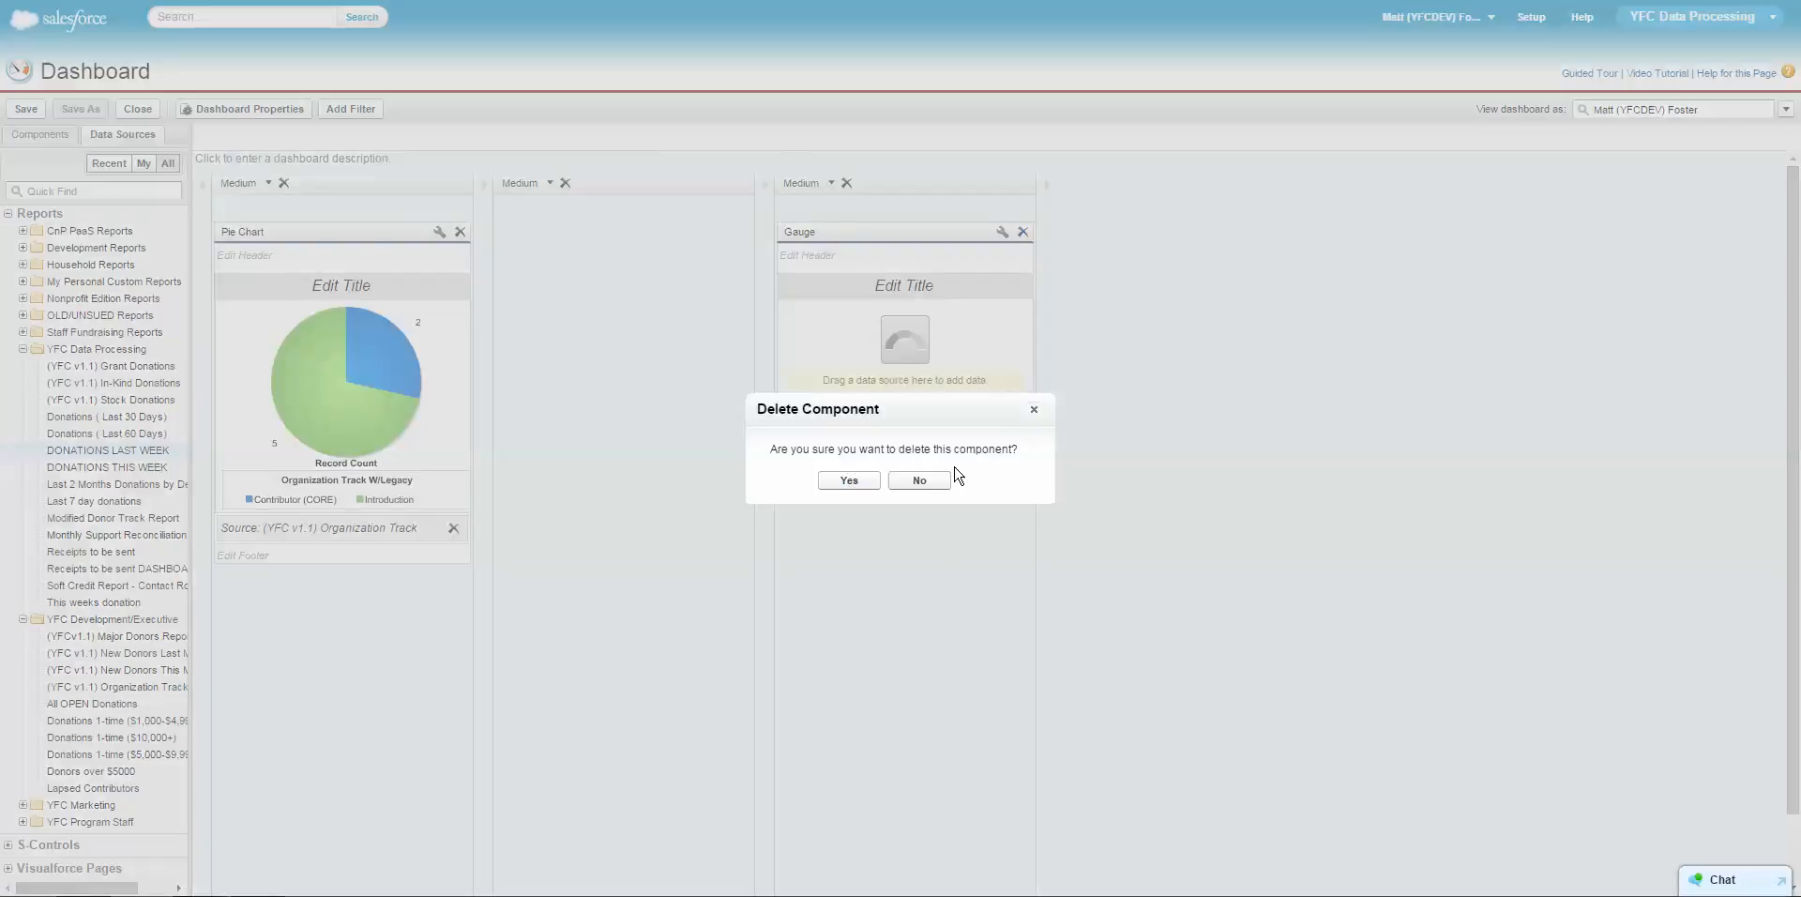
click(846, 482)
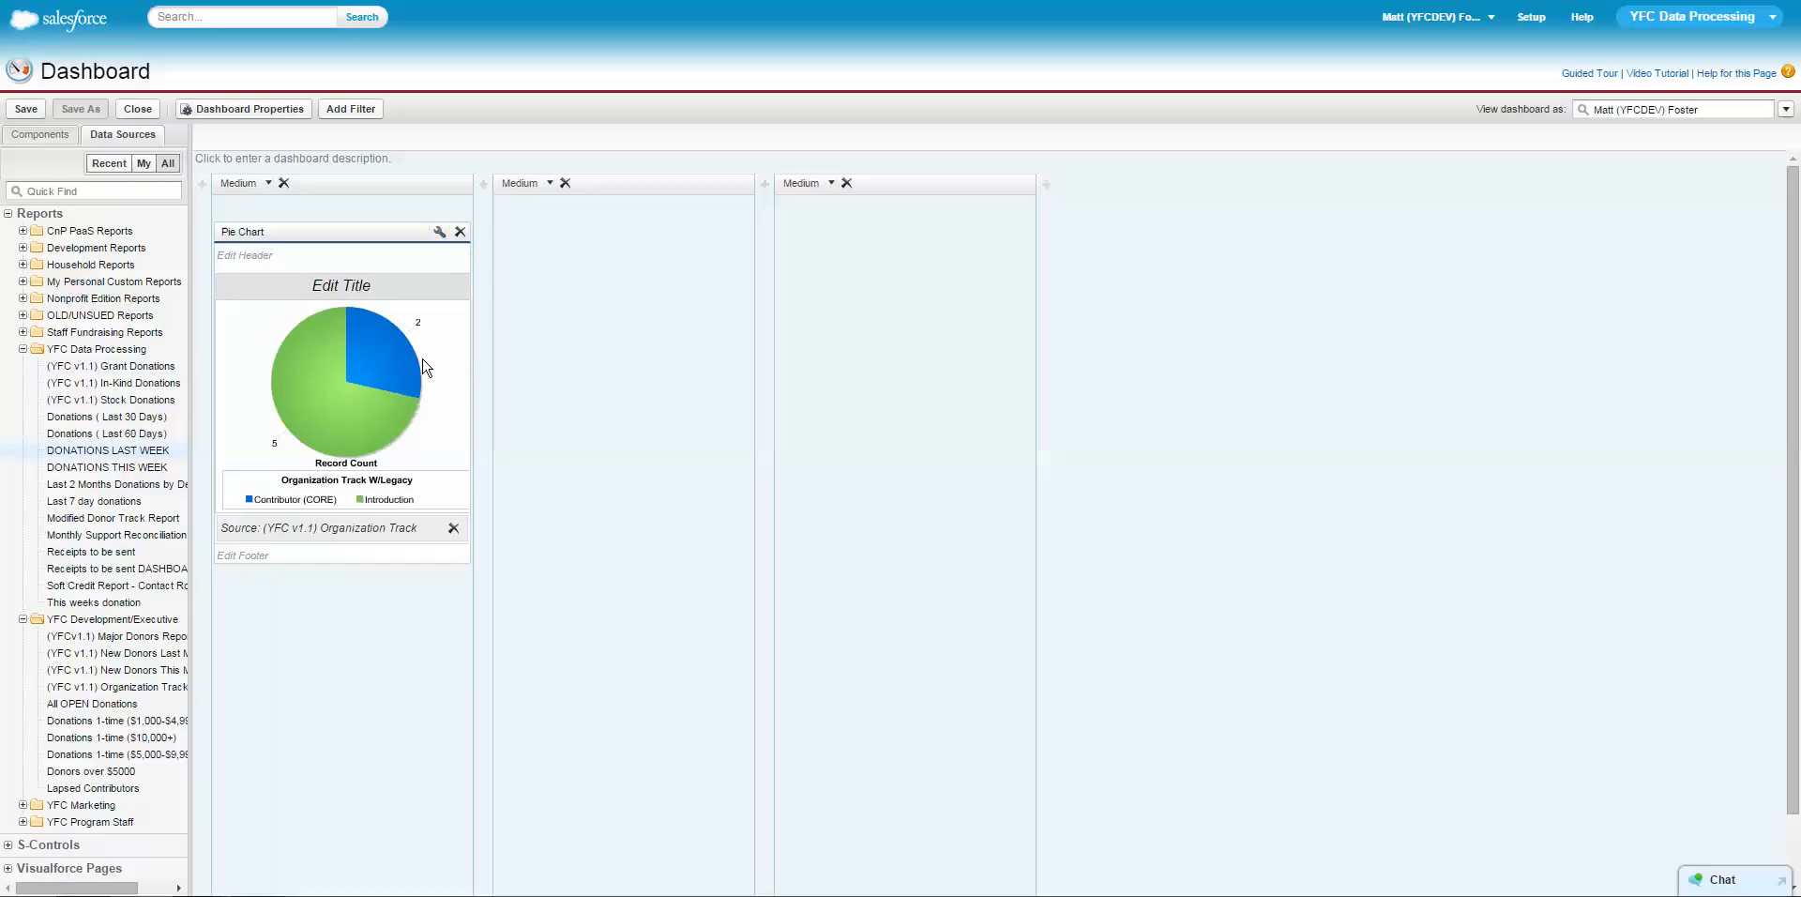
Title the pie chart component "Org Track Report".
click(365, 286)
text(Org Tra)
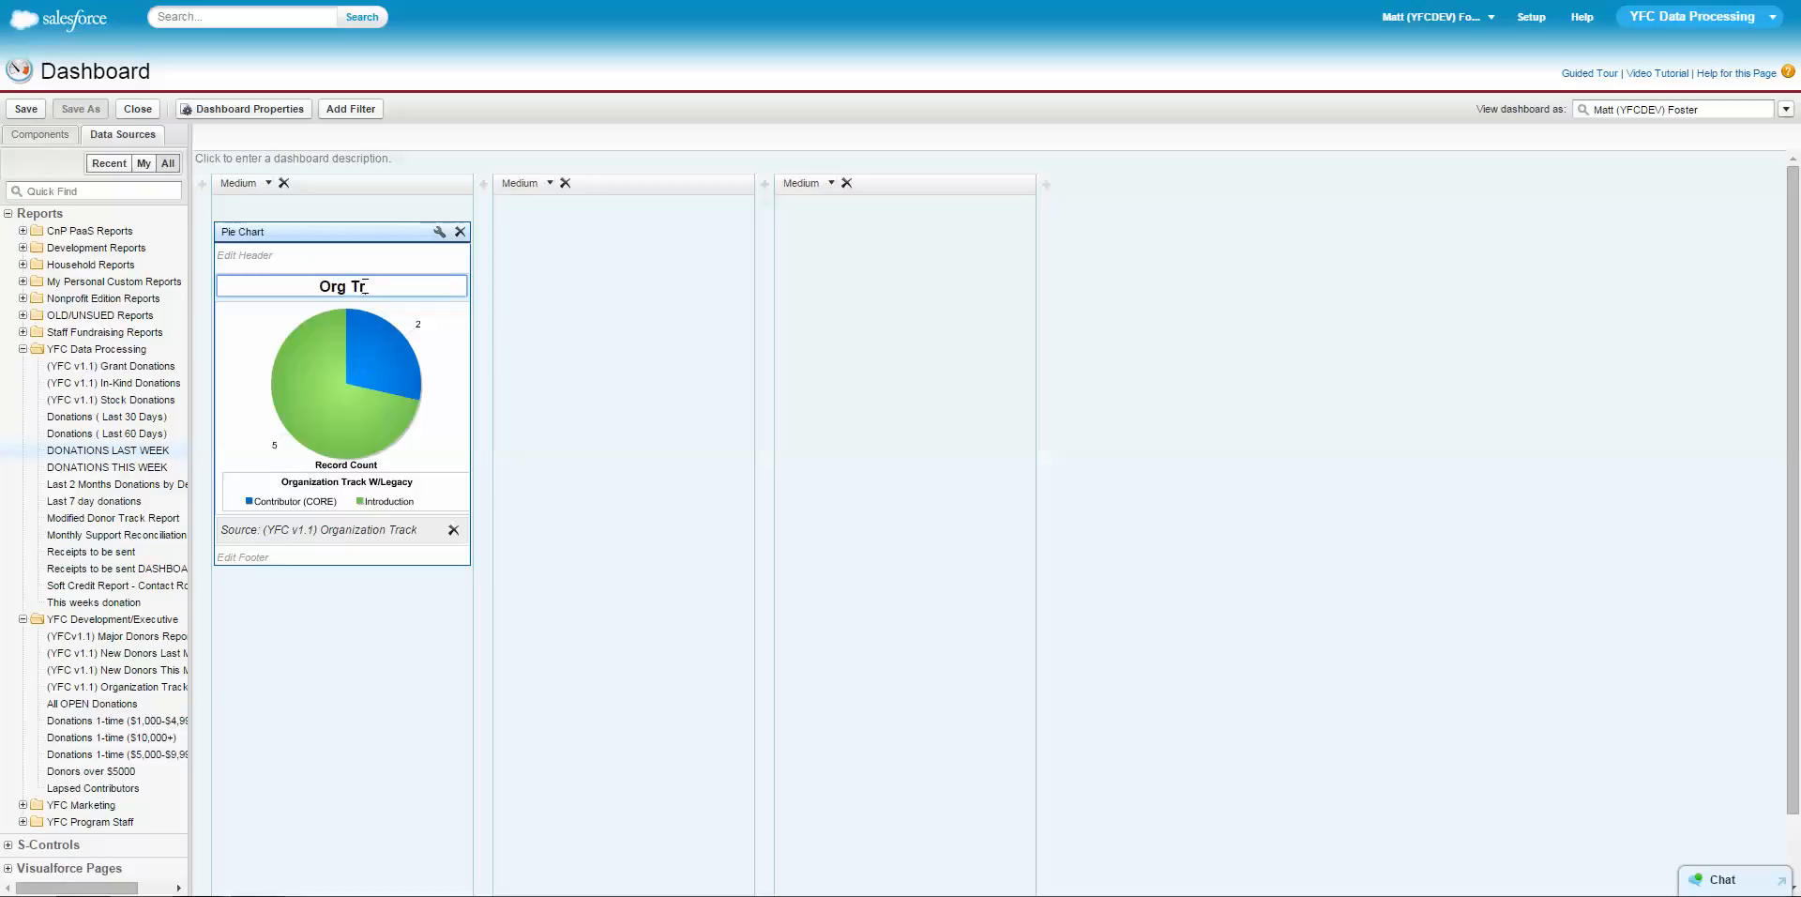
key(BackSpace)
text(acks)
key(BackSpace)
key(BackSpace)
key(BackSpace)
key(BackSpace)
text(ack Report)
Turn on Show % and Show Details on Hover in the pie chart's formatting.
click(437, 231)
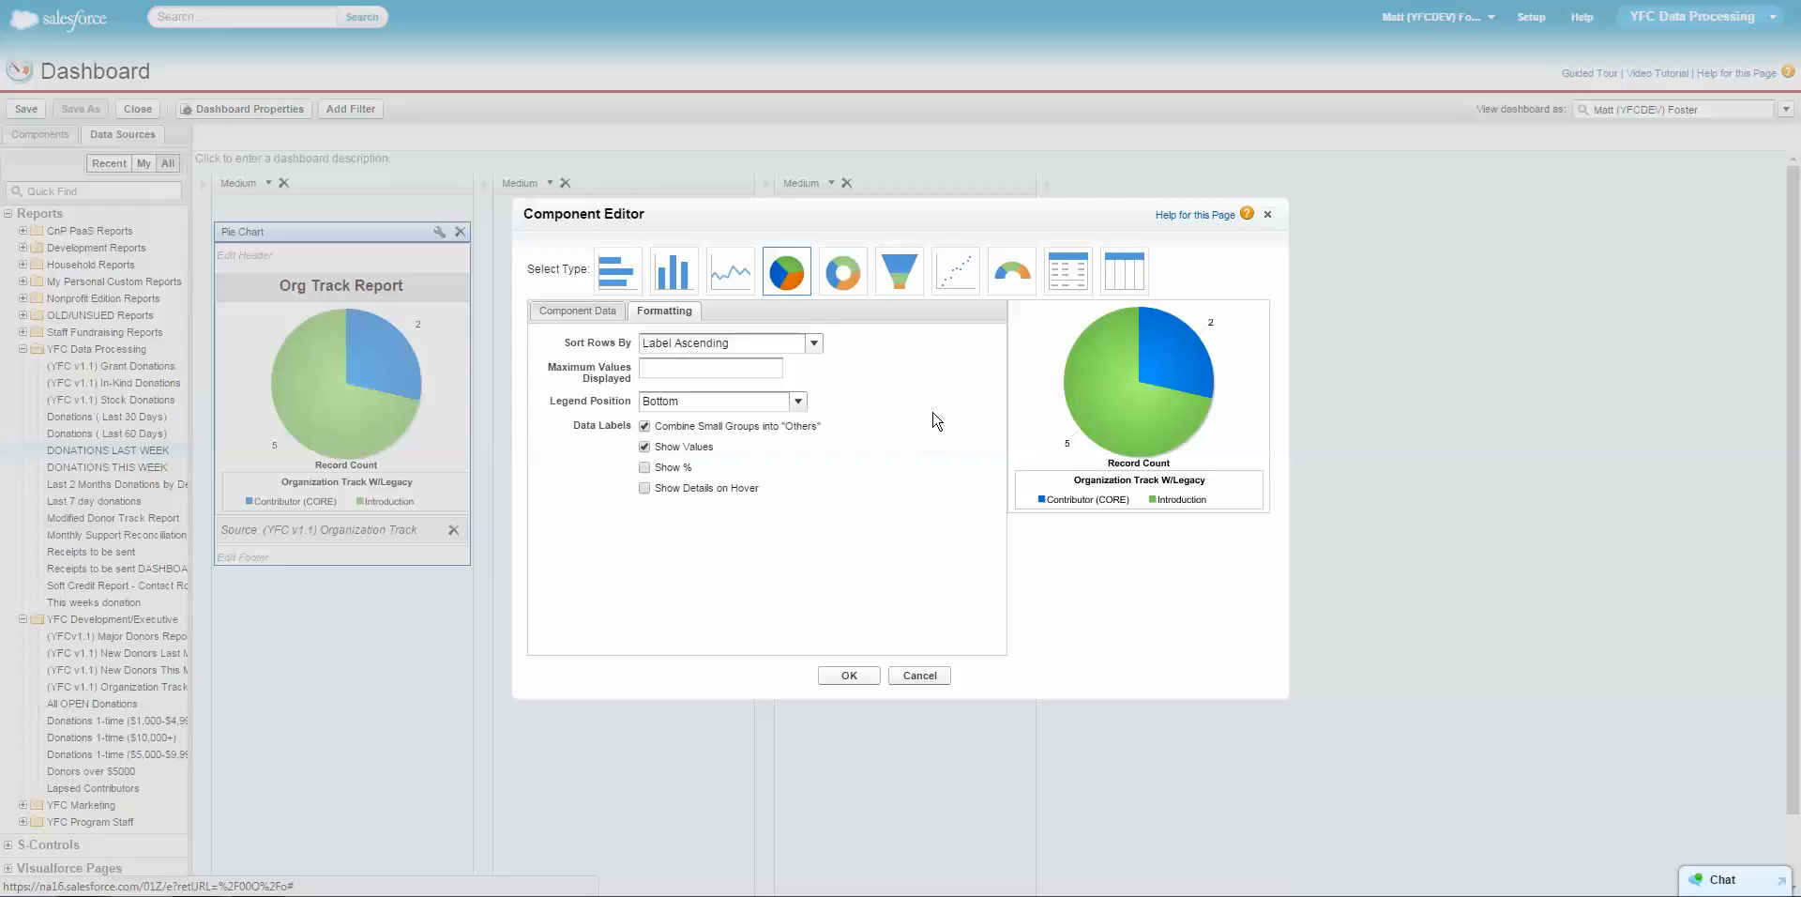
click(644, 467)
click(644, 487)
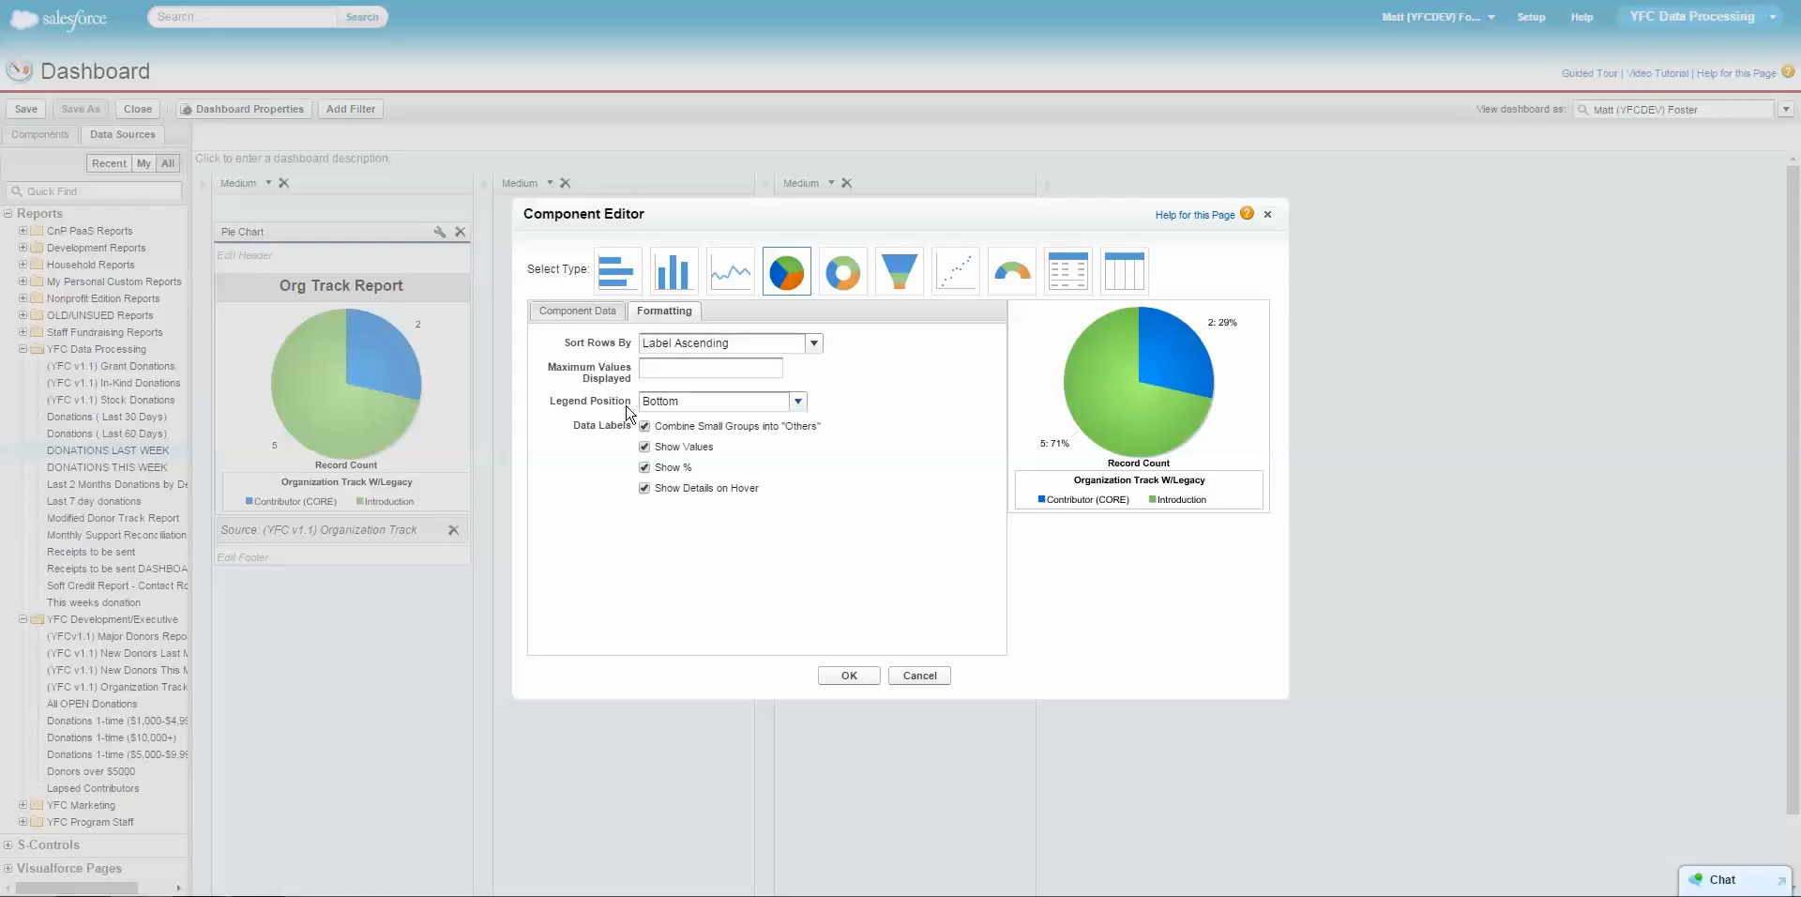
Review the component's data settings, change its type to a vertical bar chart and apply the change.
click(570, 314)
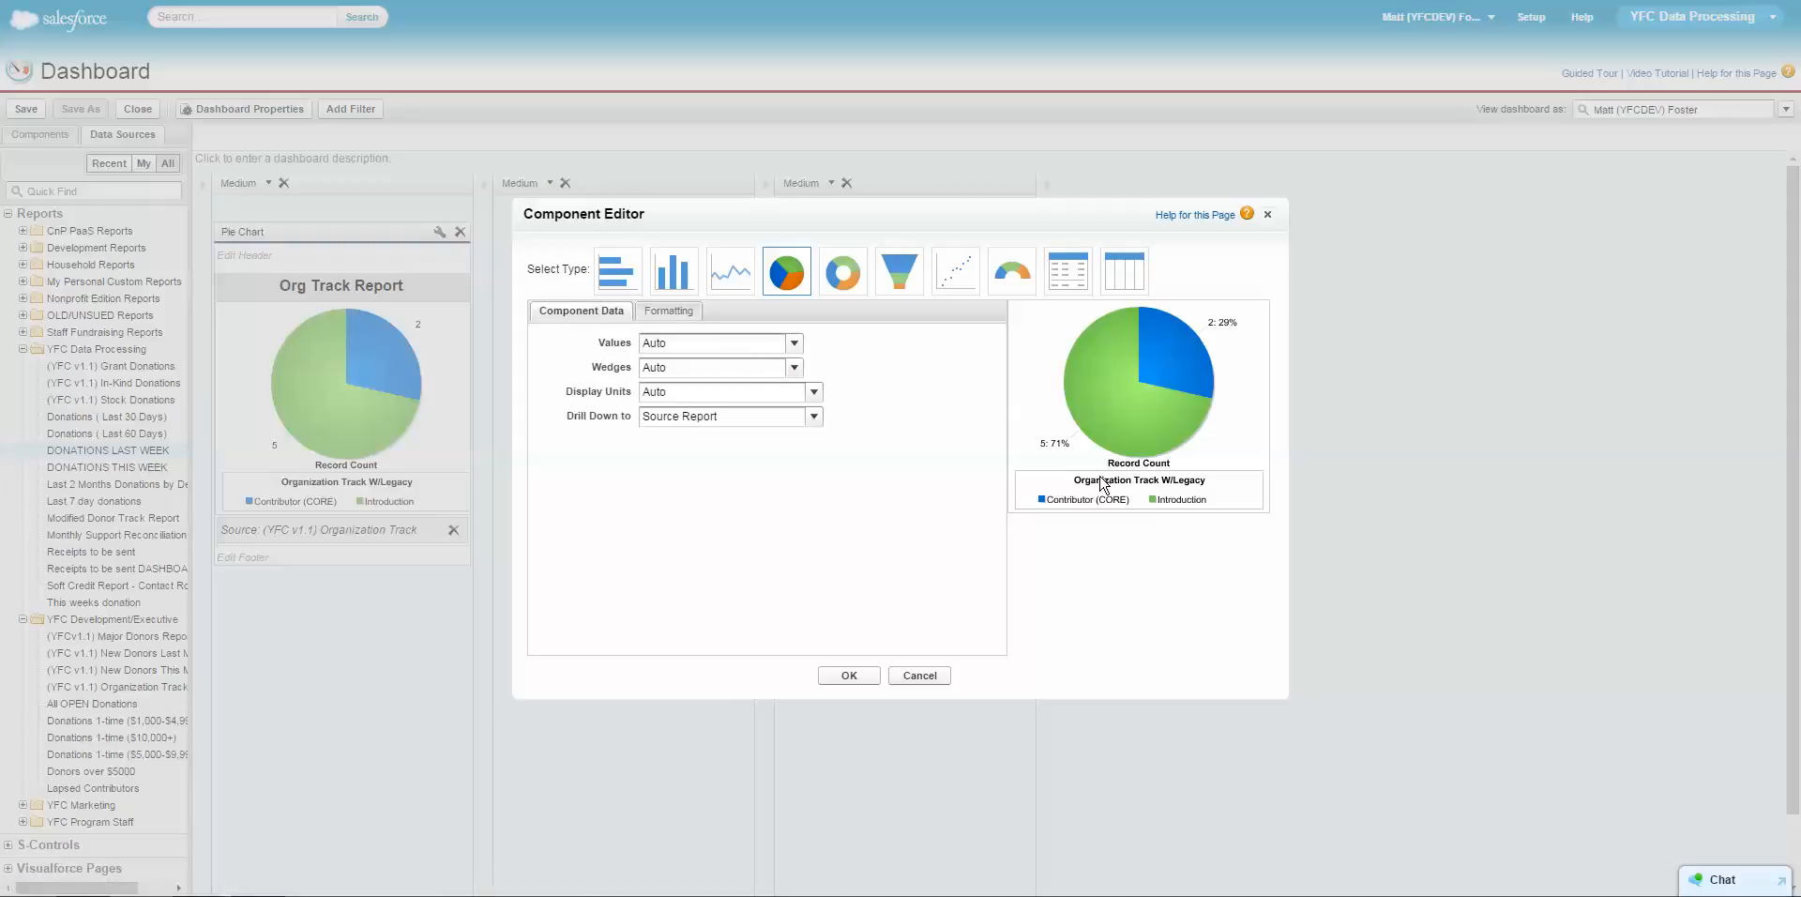
click(793, 345)
click(823, 341)
click(675, 314)
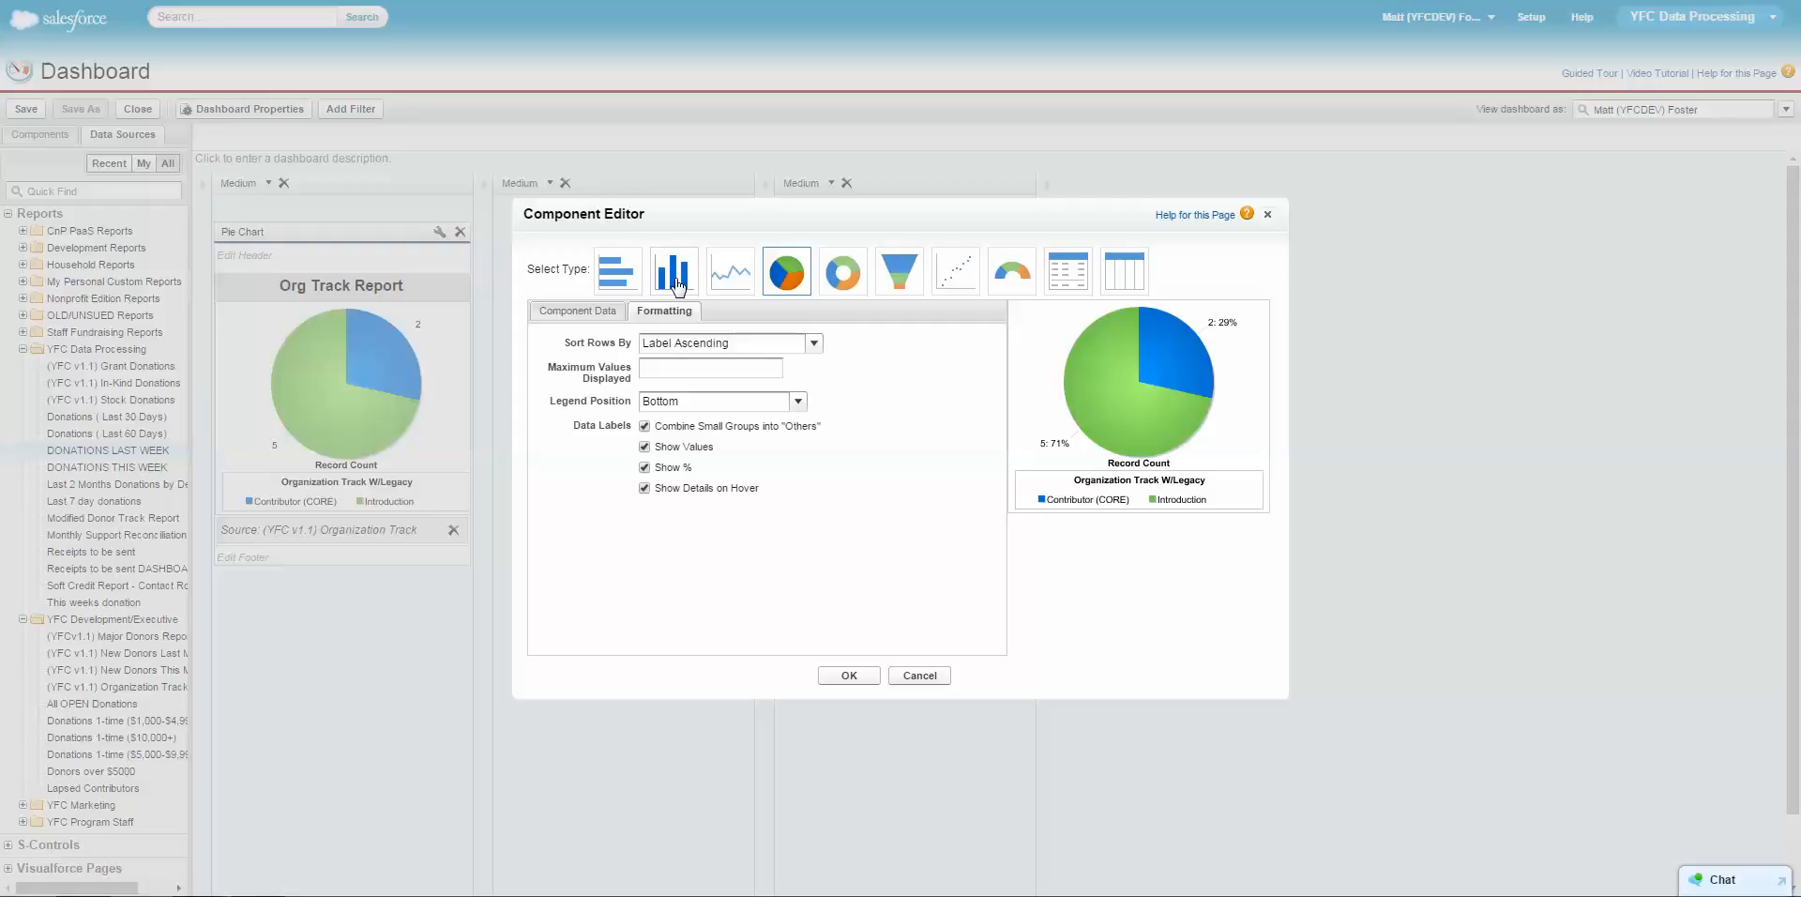
click(675, 274)
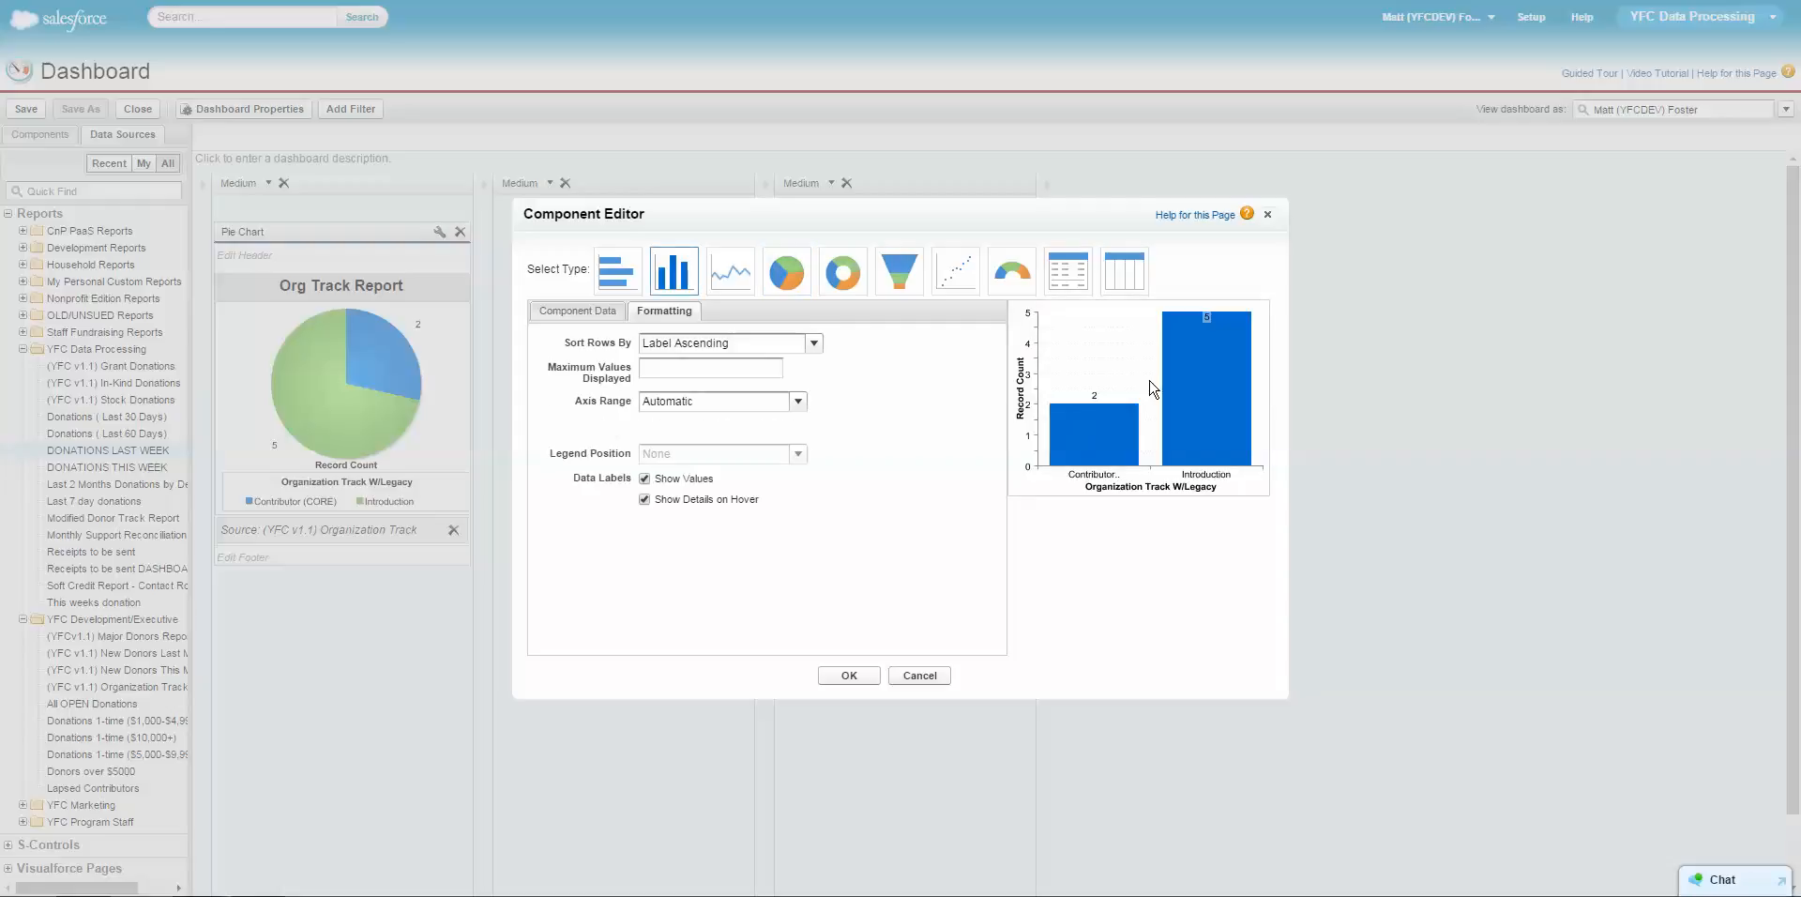
click(849, 677)
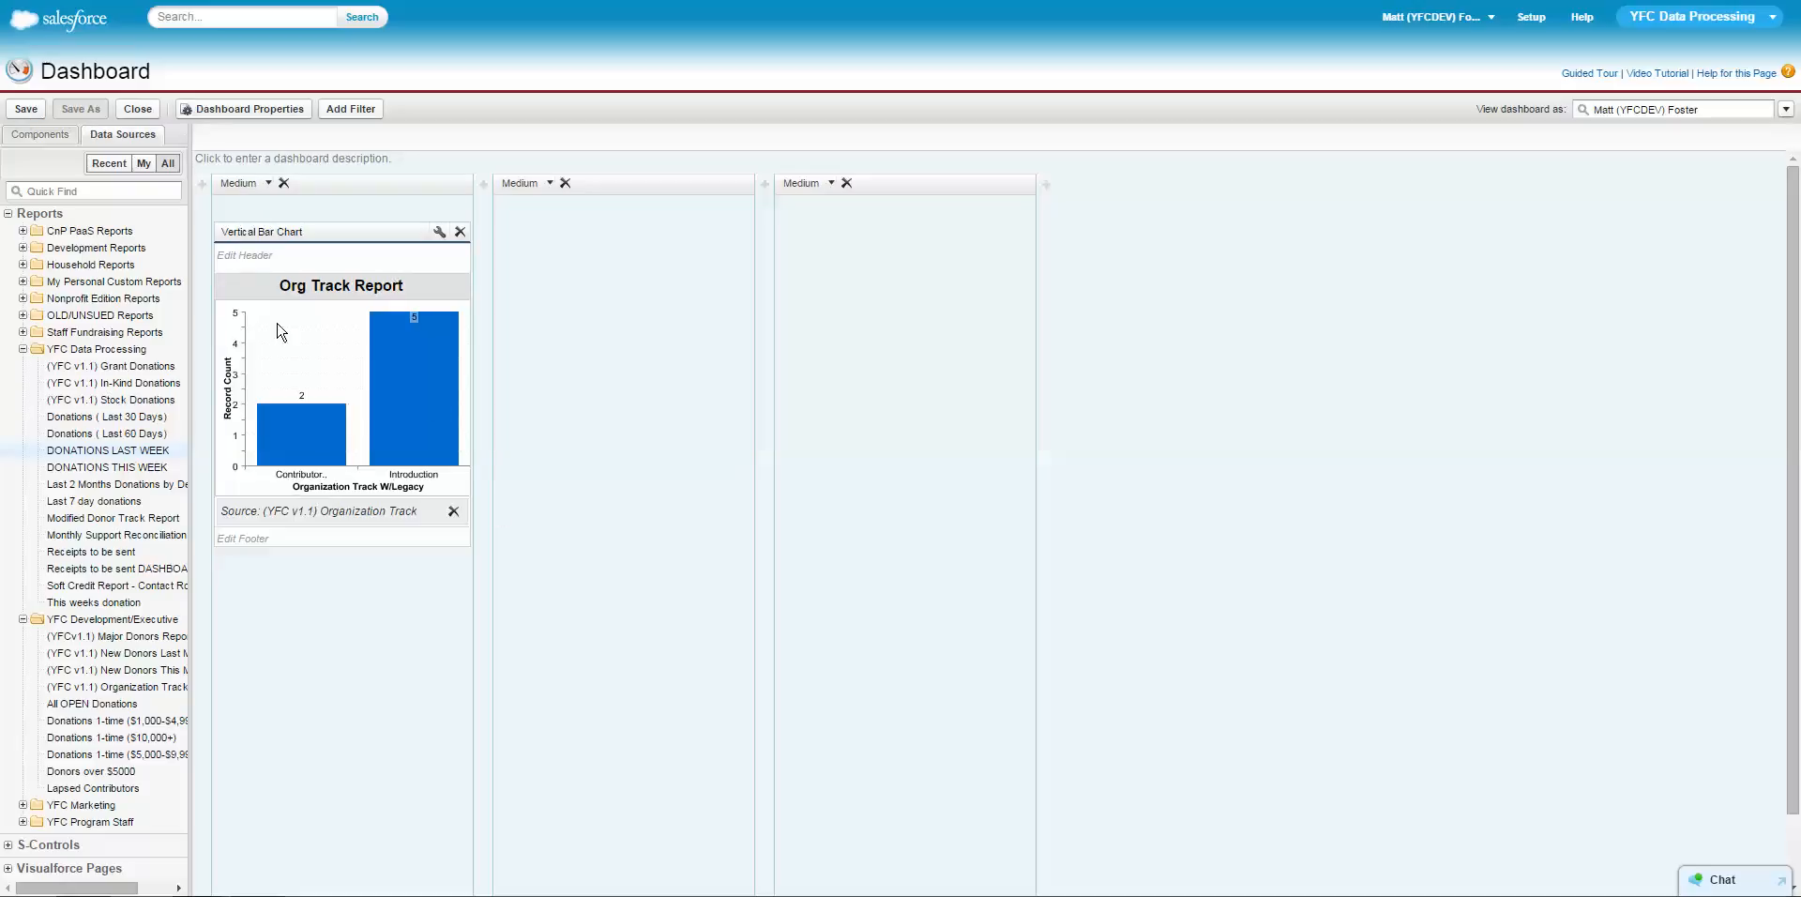
Save the dashboard as "Test Dashboard" in the Public Dashboards folder and run it.
click(25, 108)
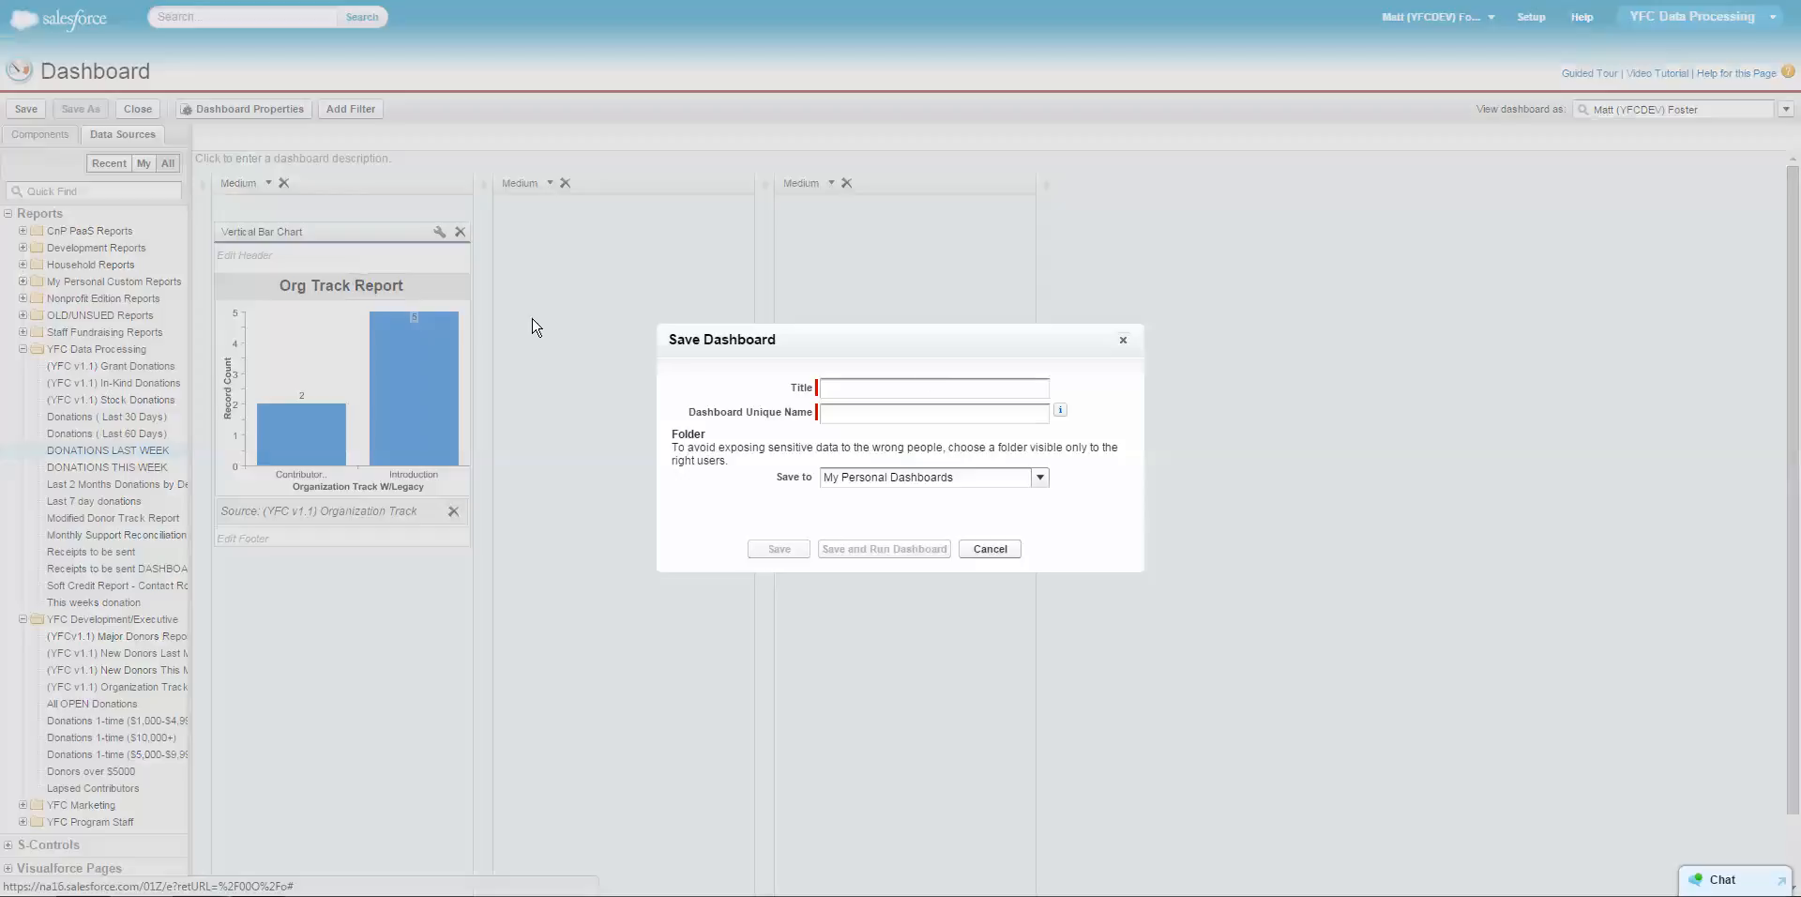
click(883, 387)
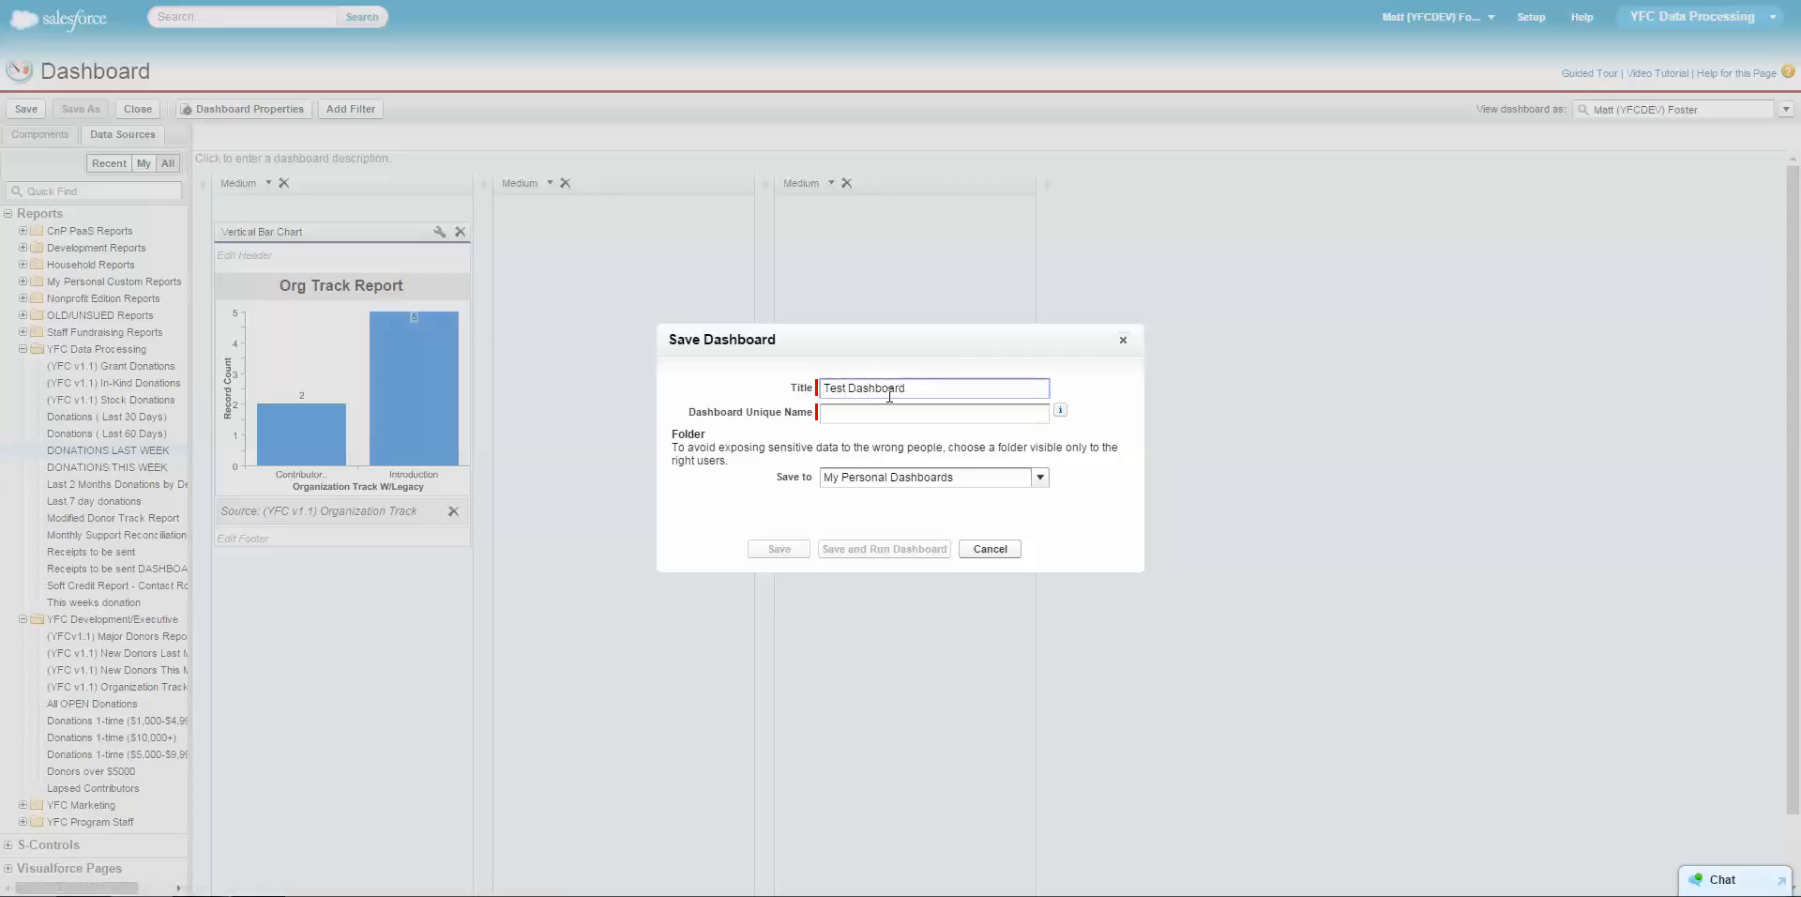
click(1038, 478)
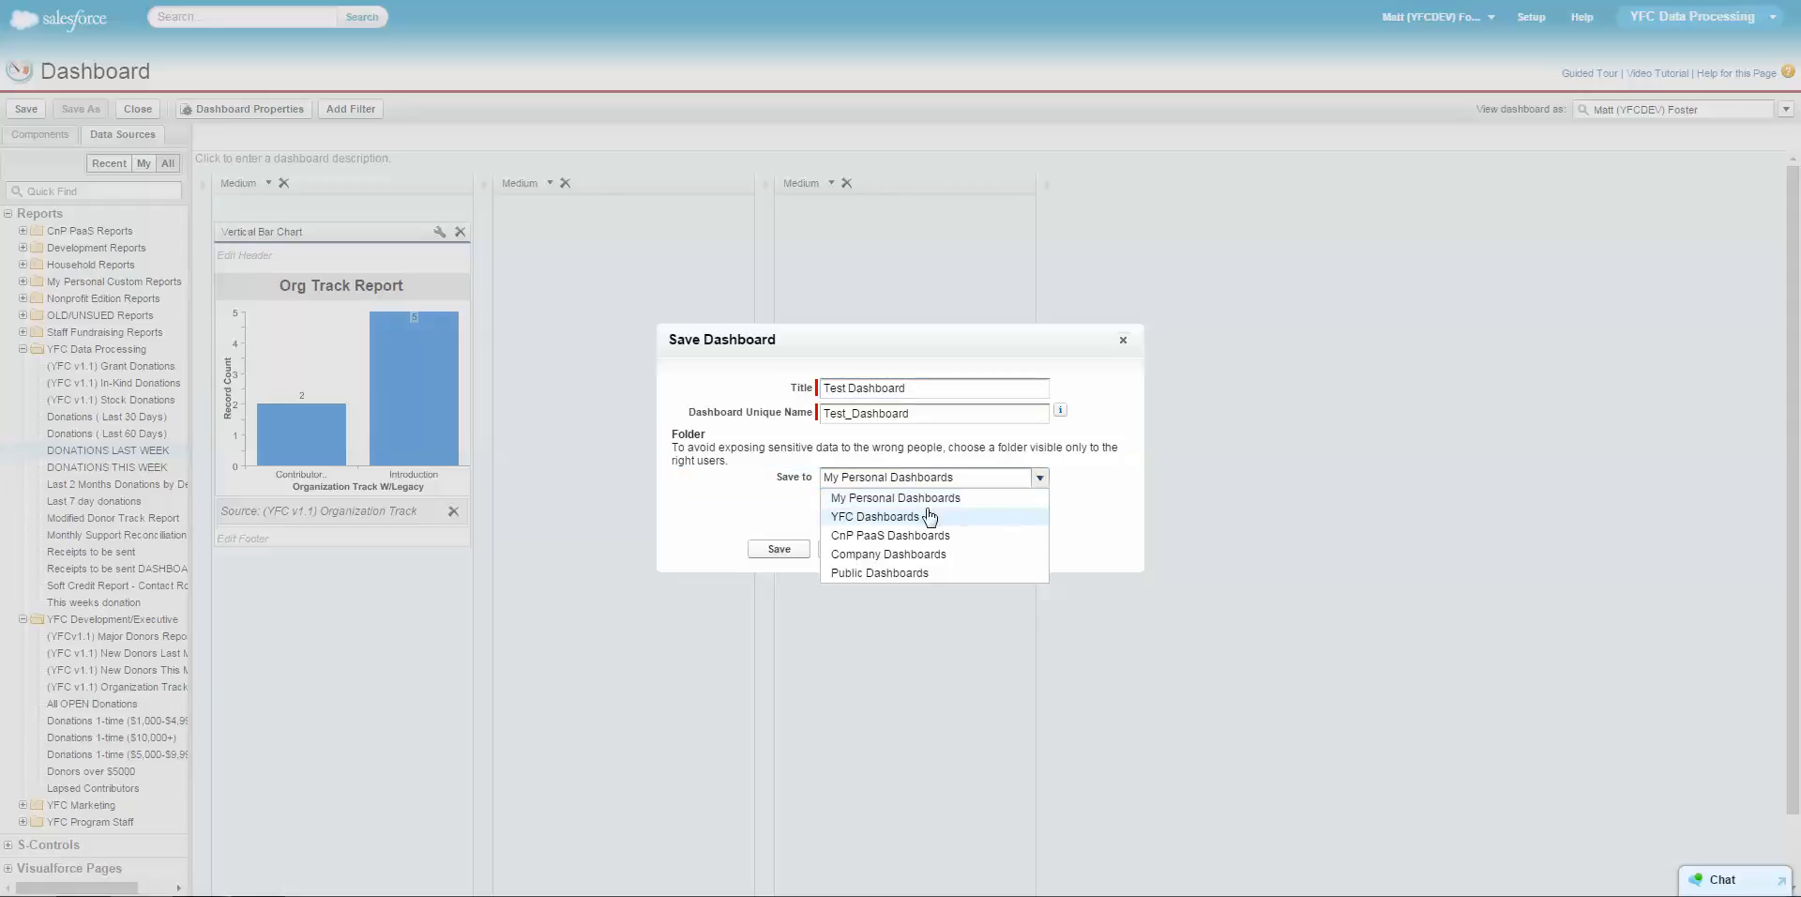
click(896, 573)
click(914, 550)
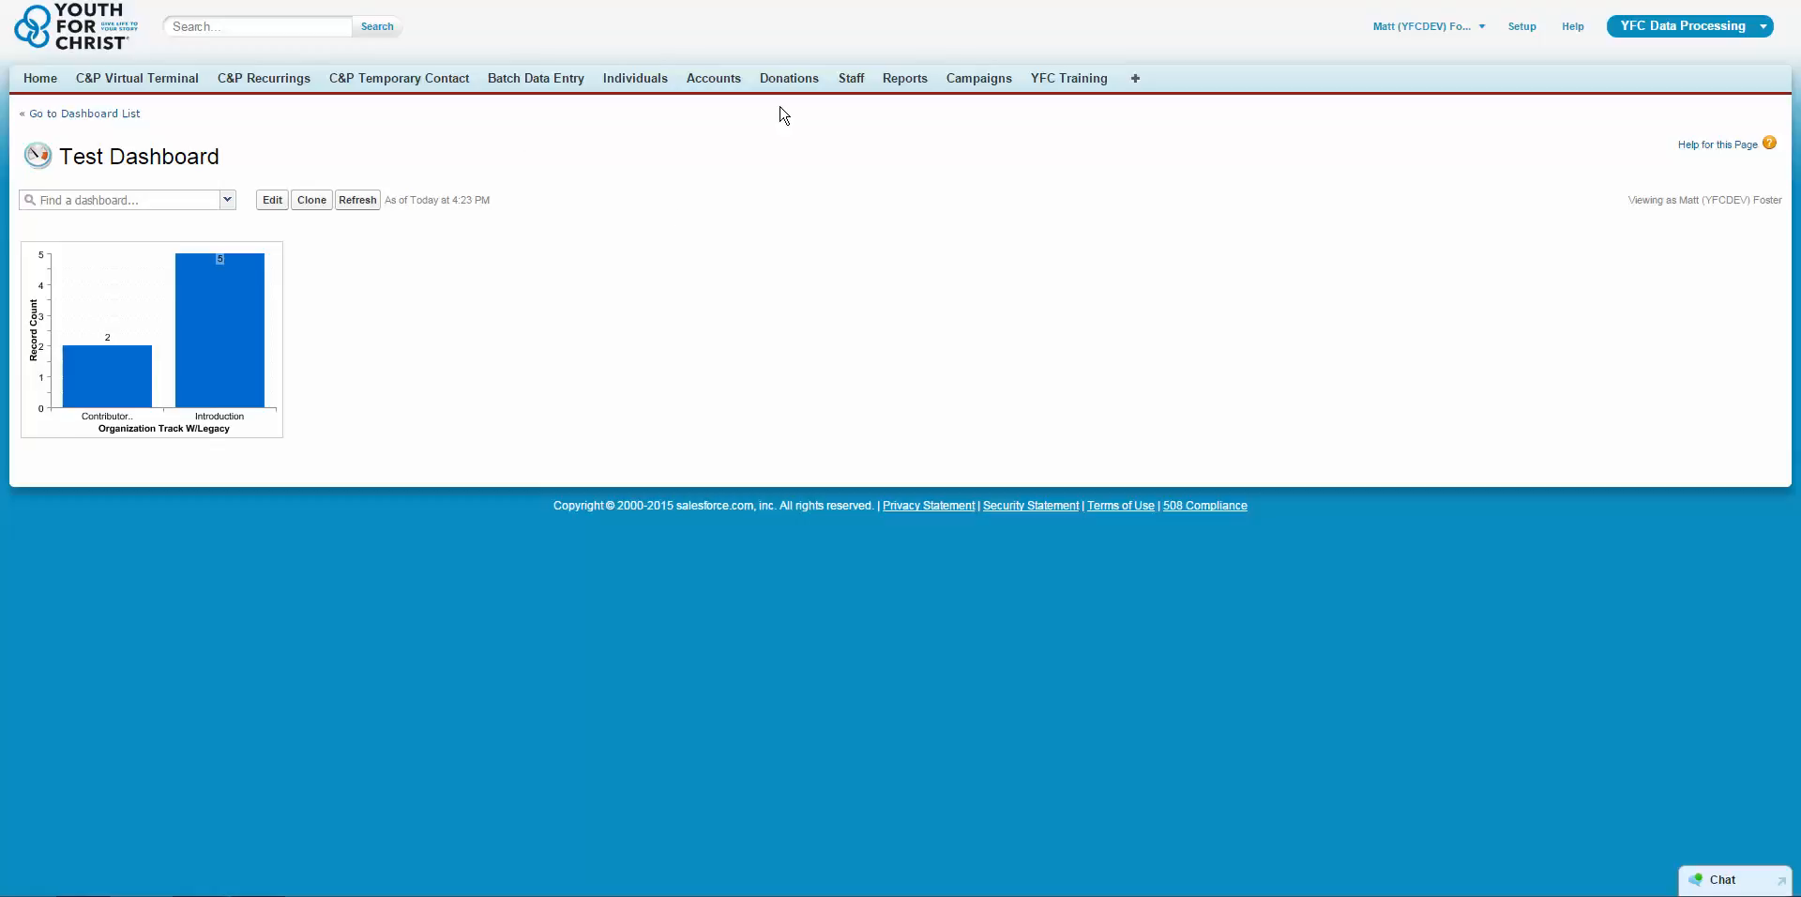
Customize the home page to use Test Dashboard as its dashboard snapshot and save the setting.
click(40, 78)
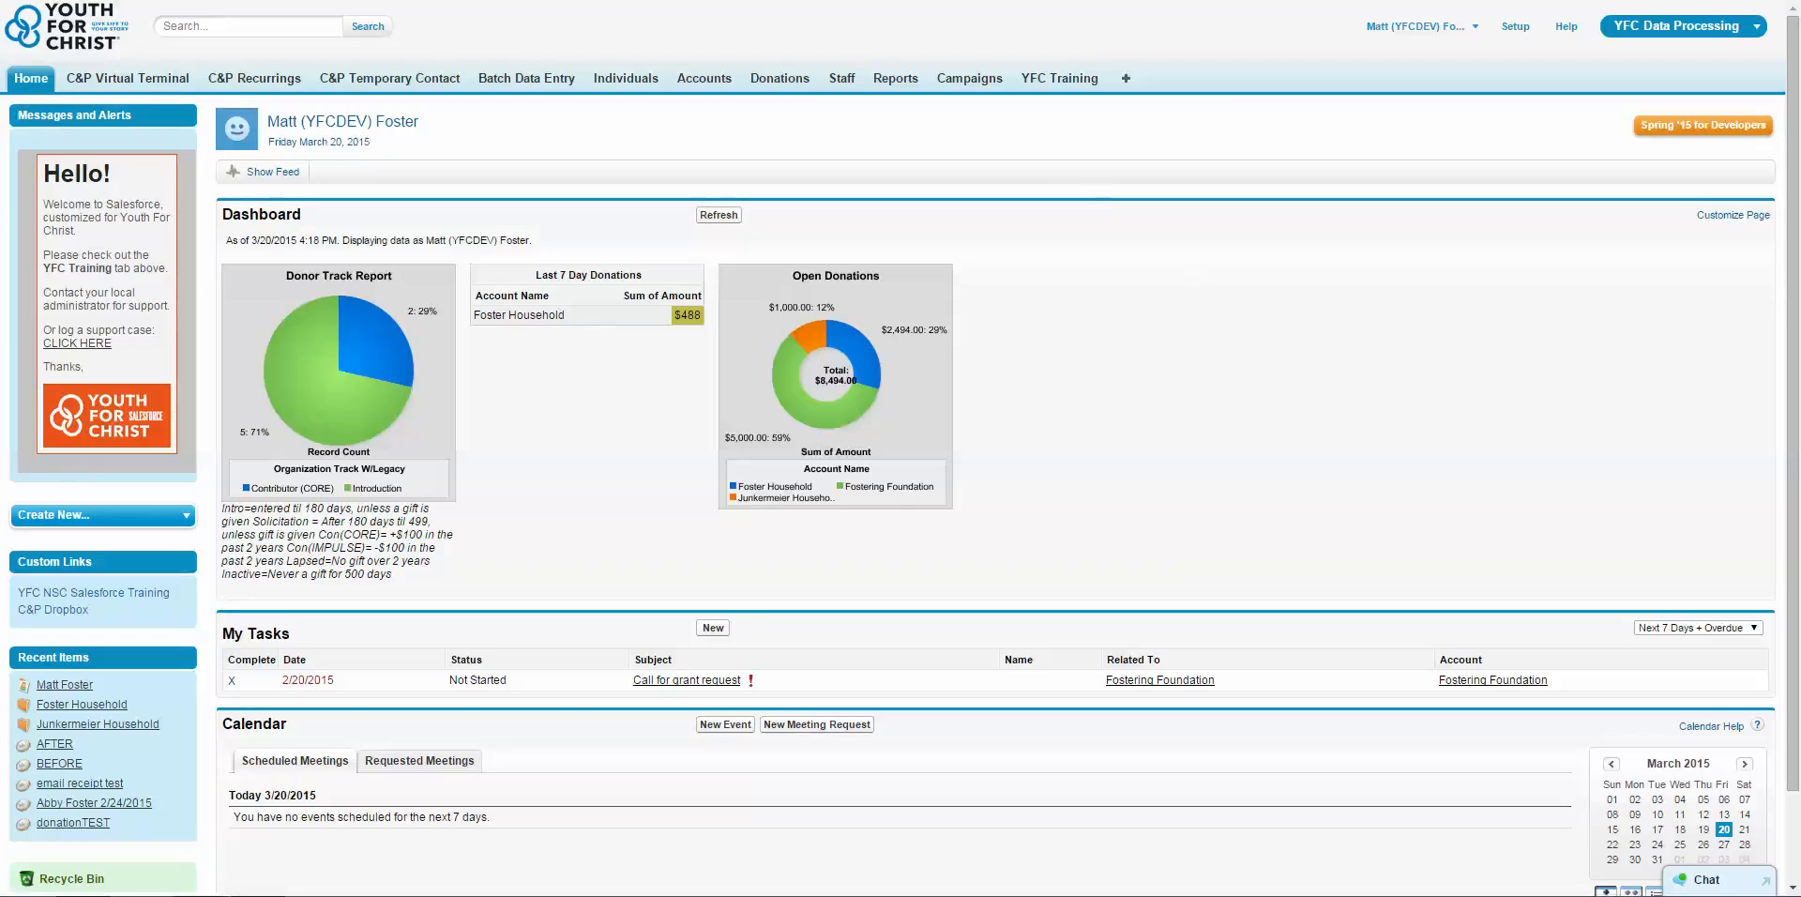
click(1720, 217)
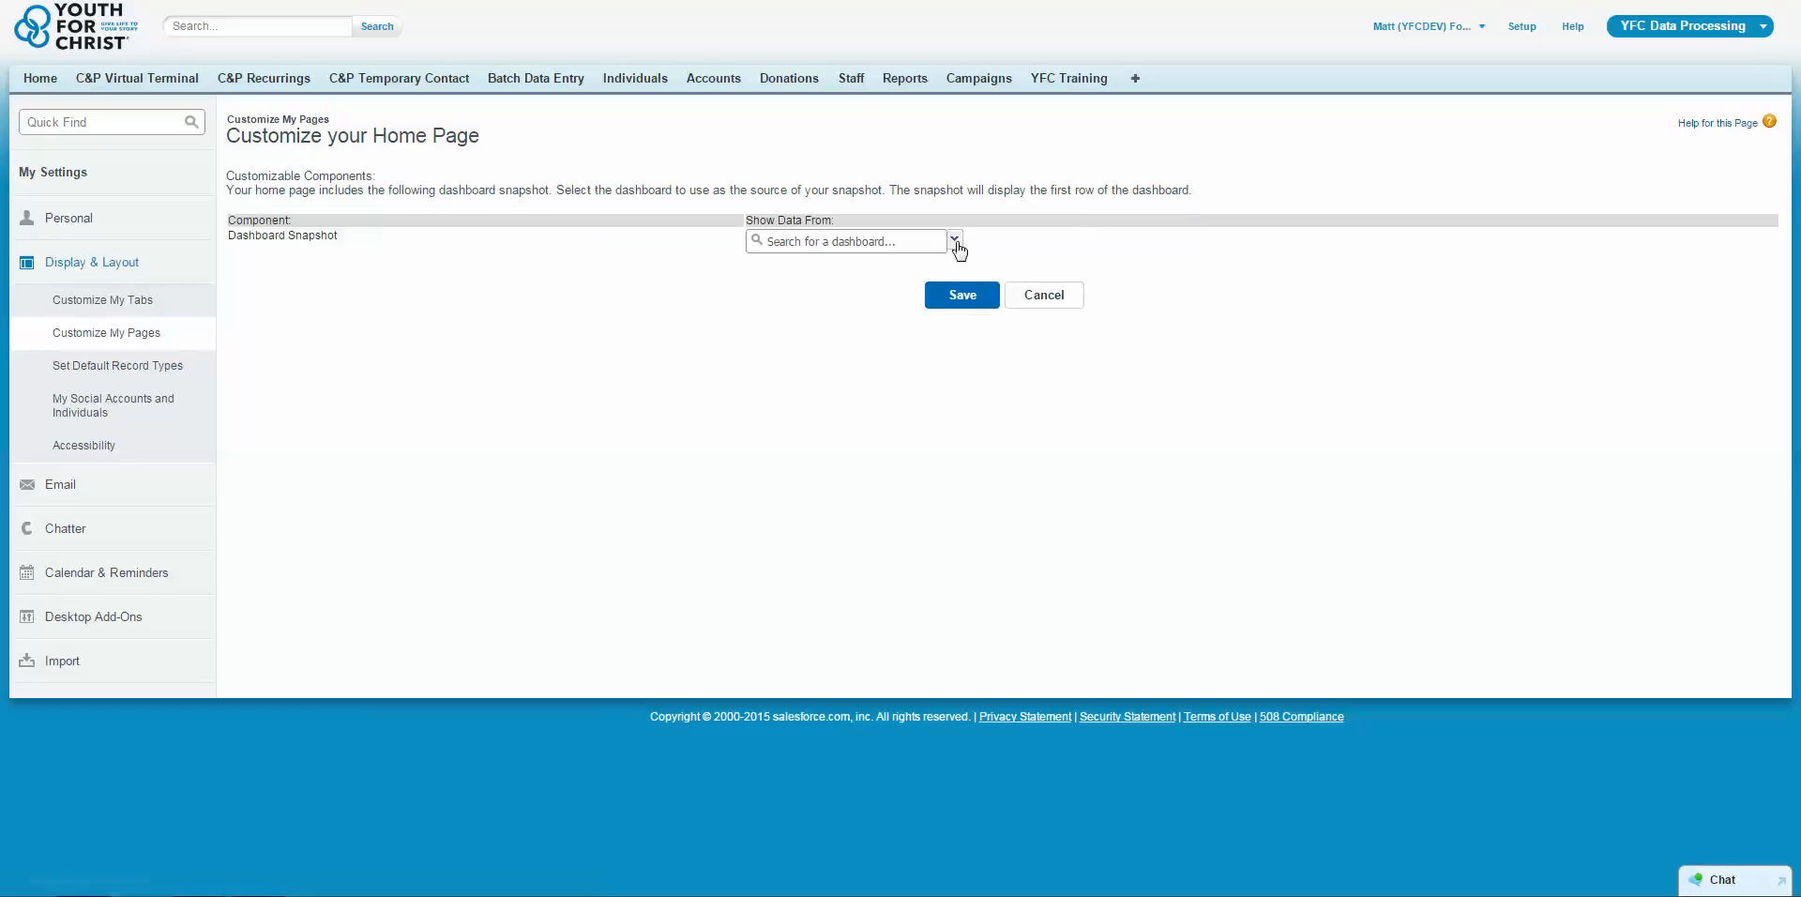
click(954, 242)
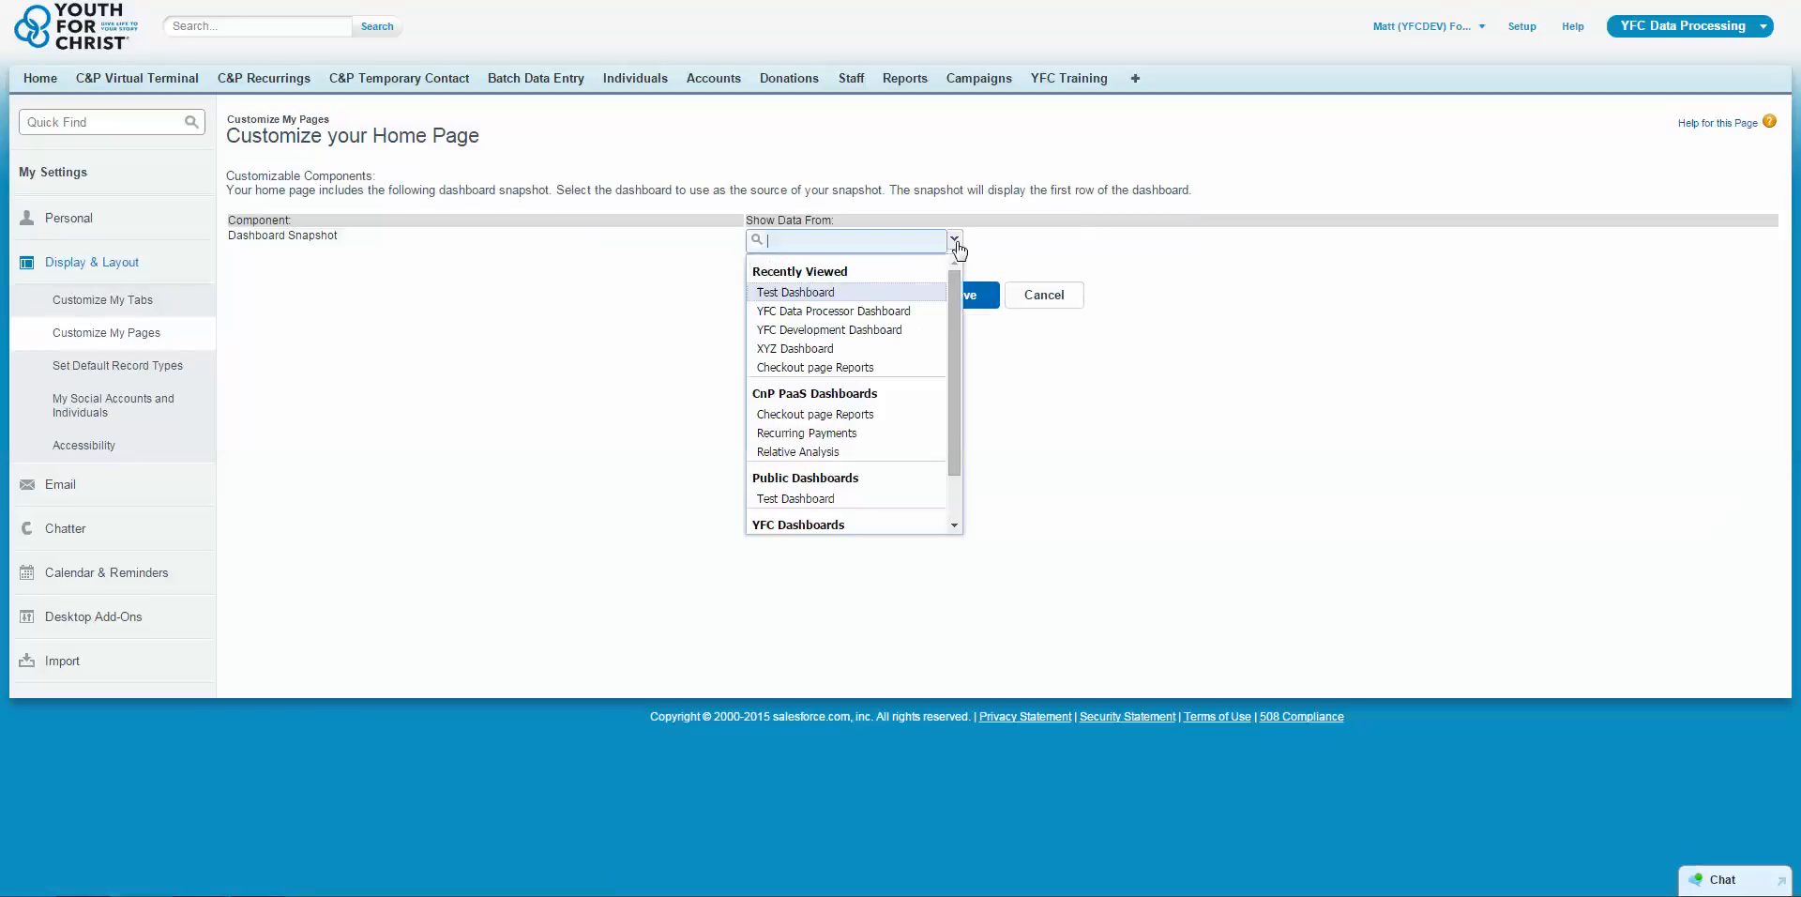
click(779, 292)
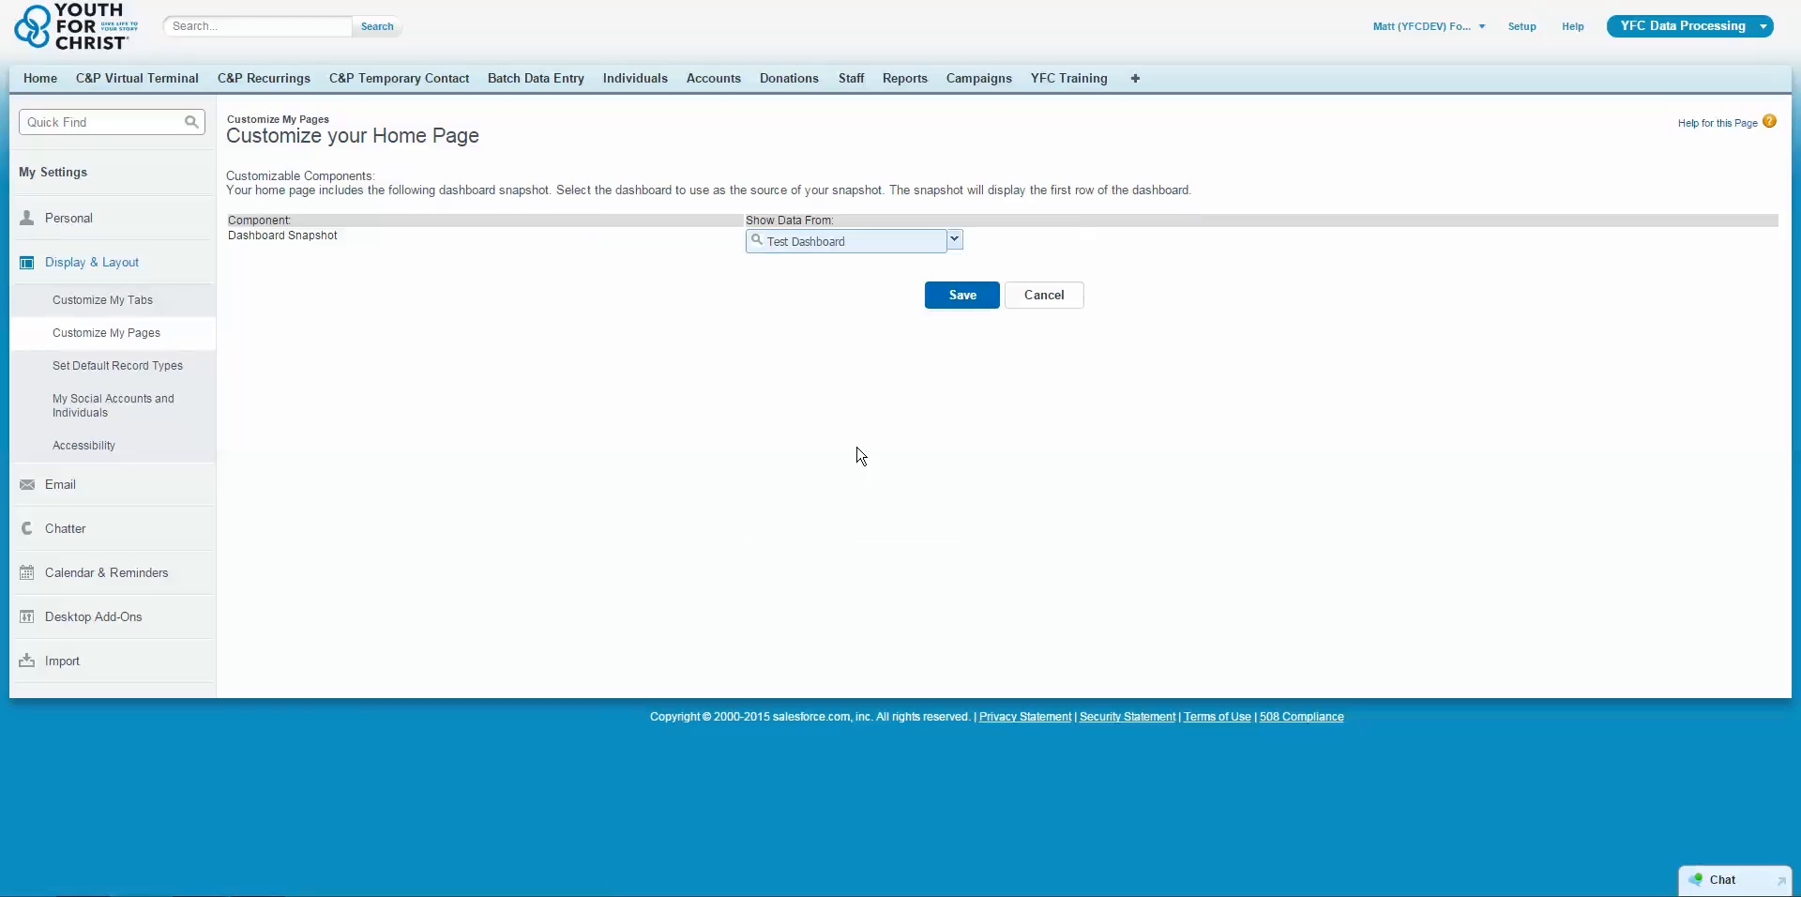
click(948, 300)
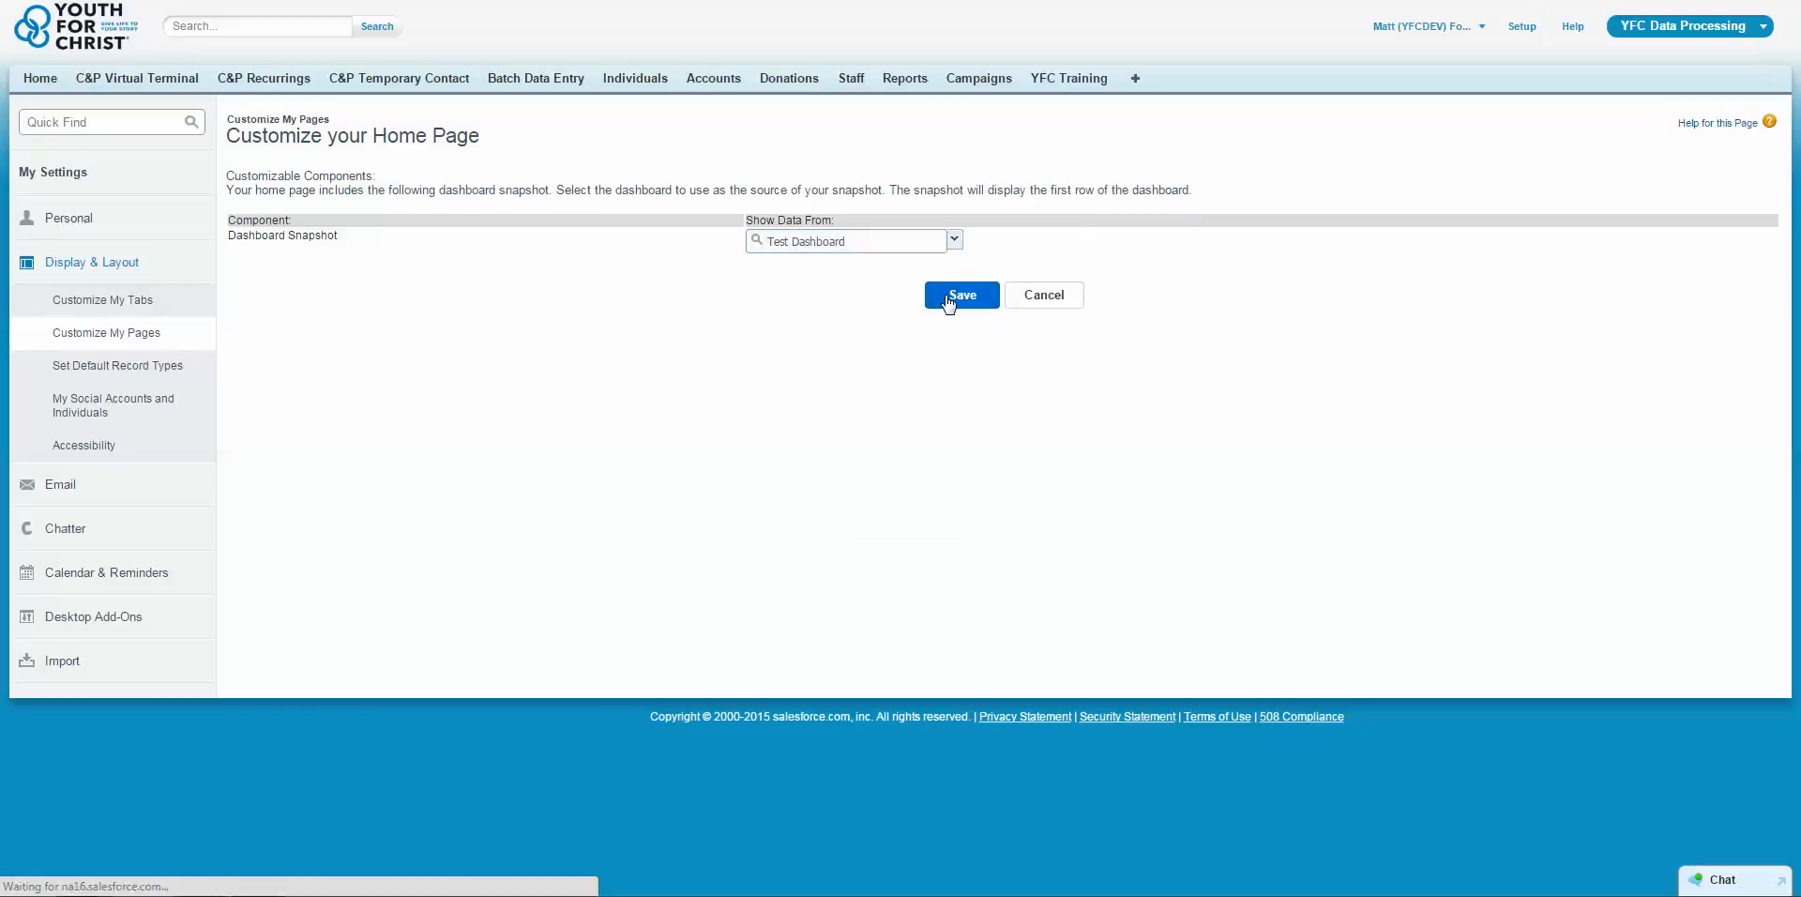